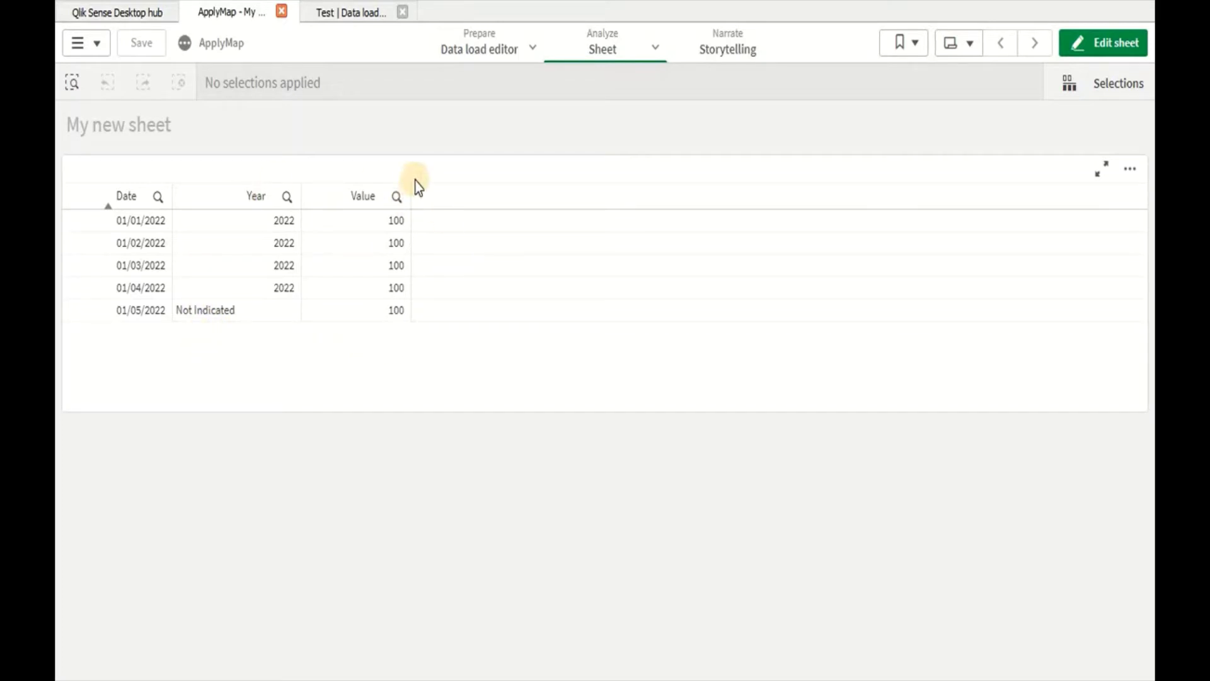
Step: Open the data load editor and add a new script section named Join
left_click(475, 57)
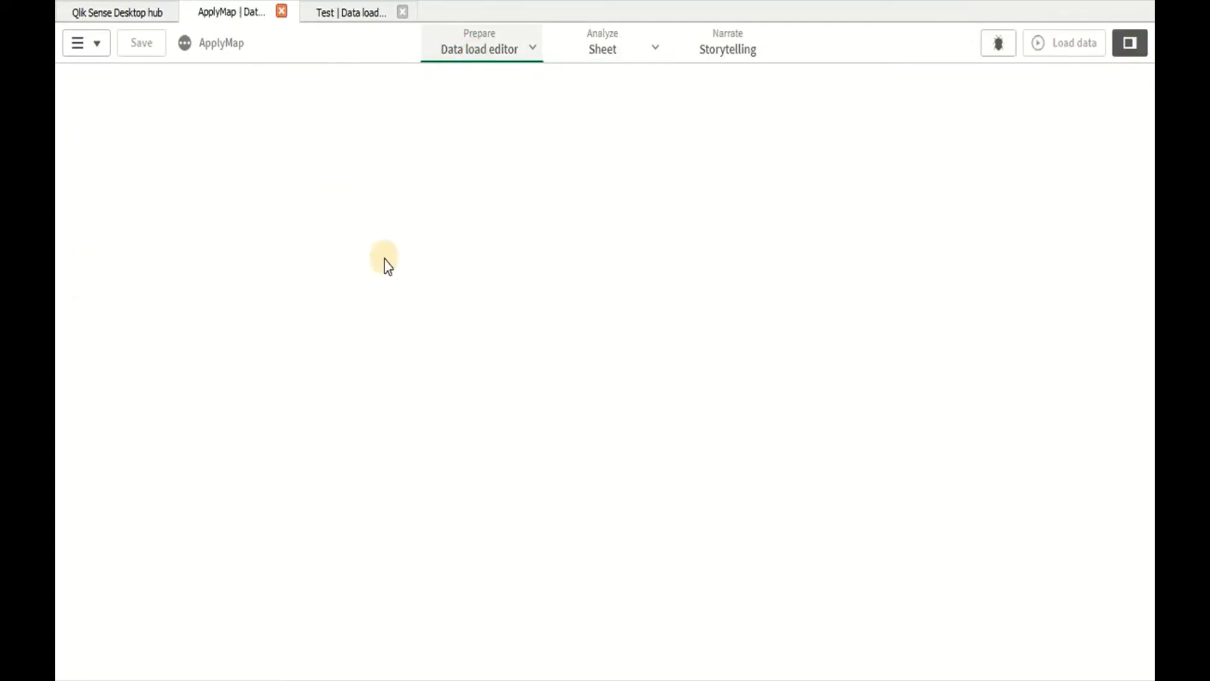
left_click(155, 86)
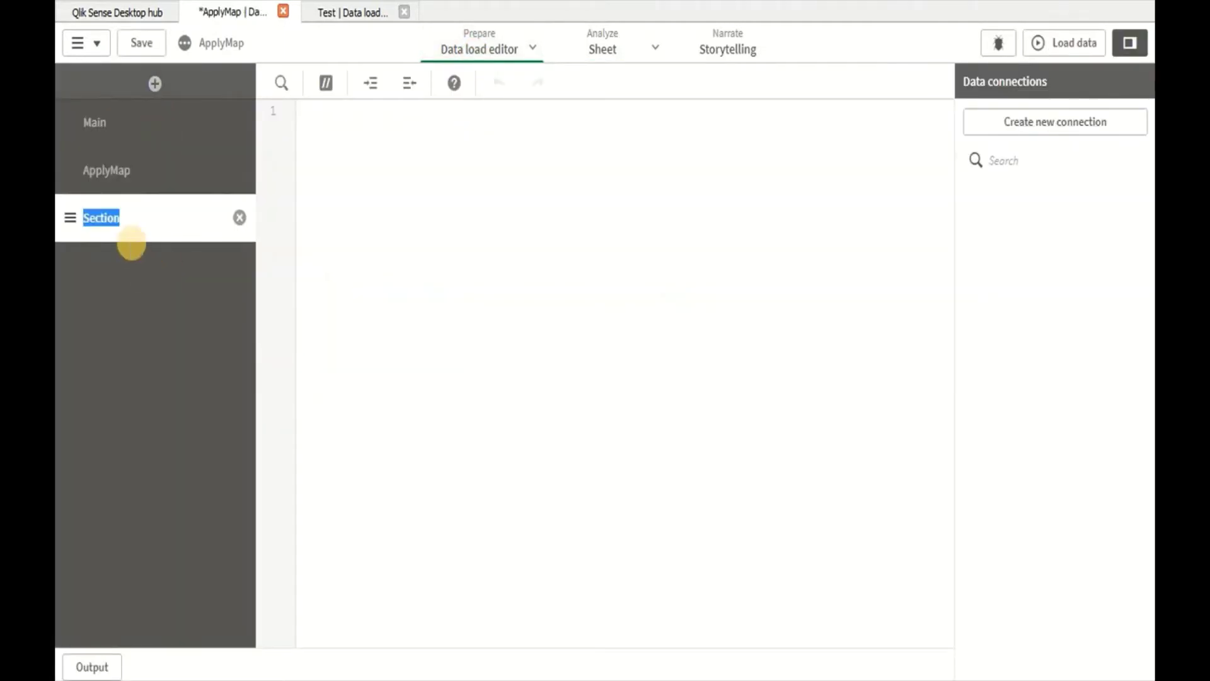
type("JO")
left_click(599, 248)
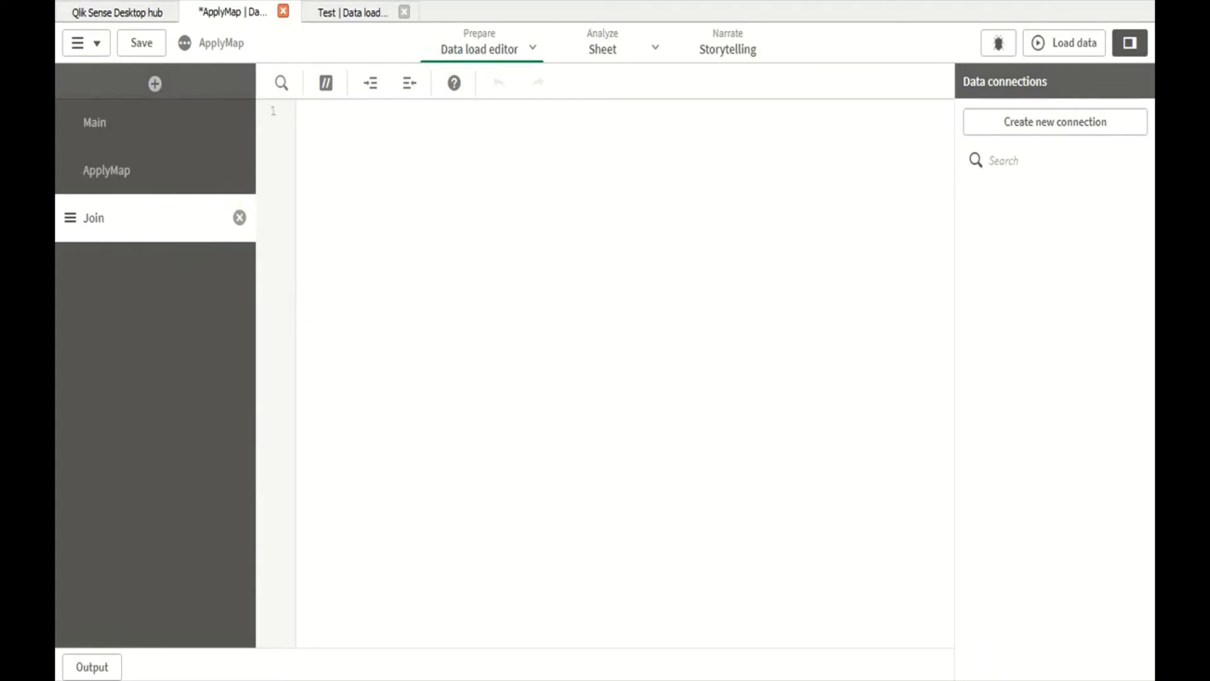
Step: Copy the entire script of the ApplyMap section into the empty Join section
left_click(93, 173)
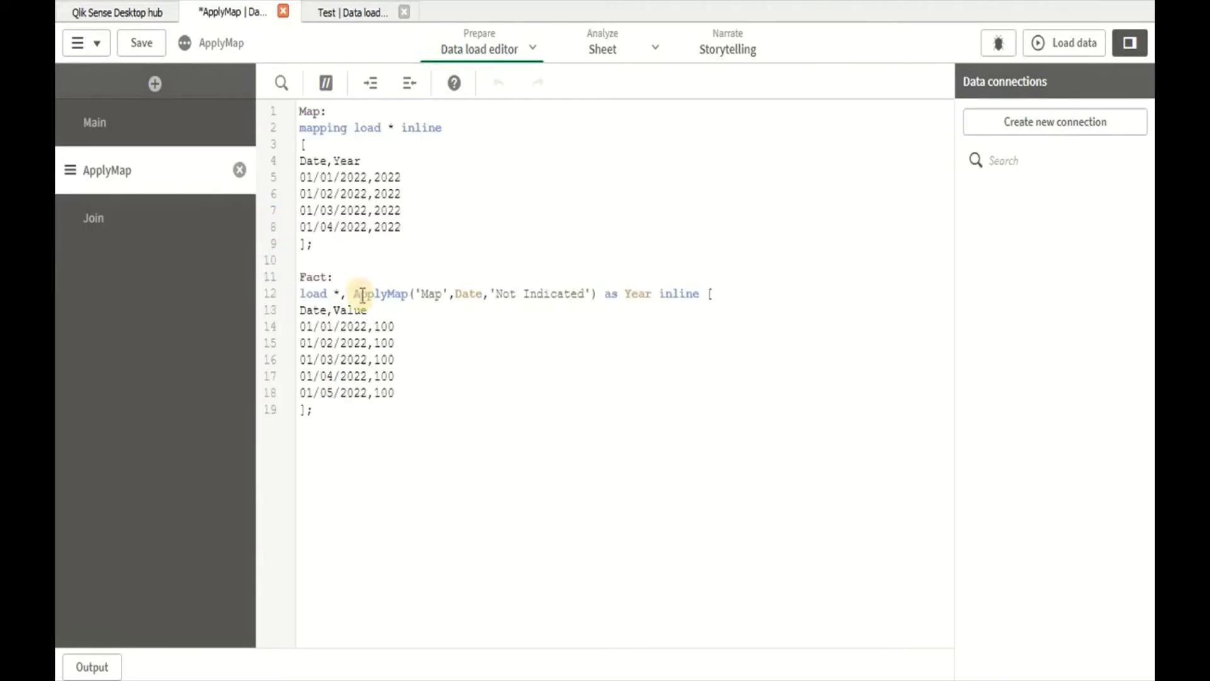
left_click_drag(378, 406, 276, 108)
key("ctrl+c")
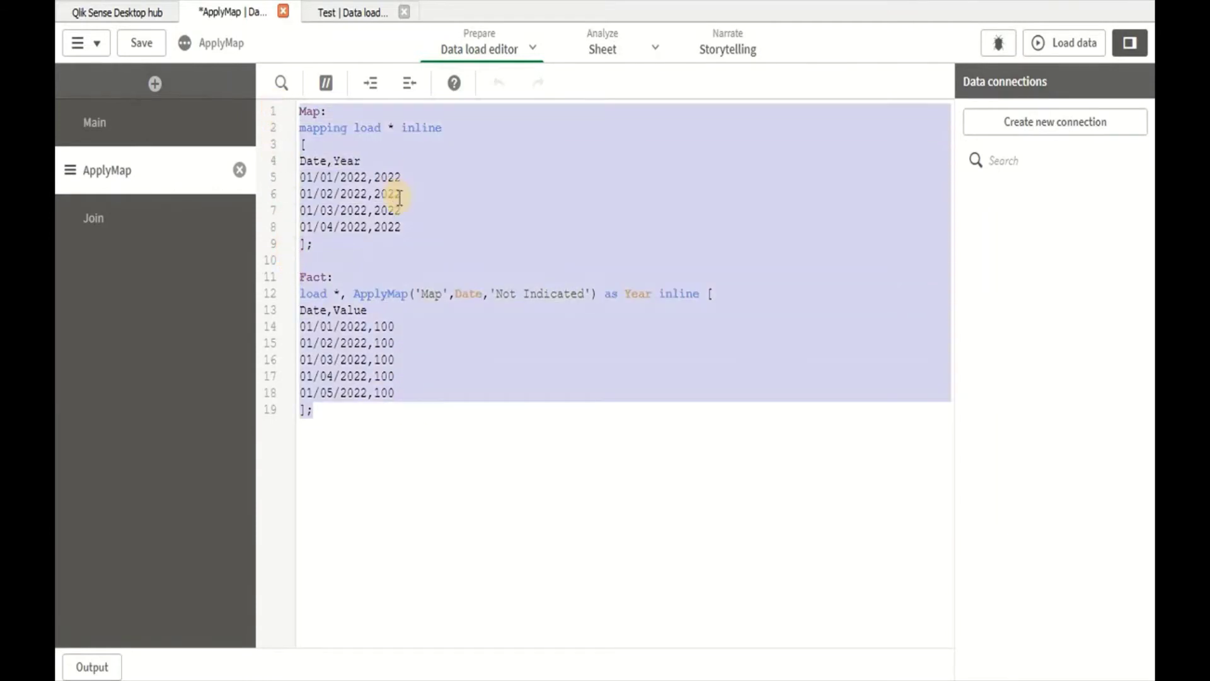
left_click(168, 221)
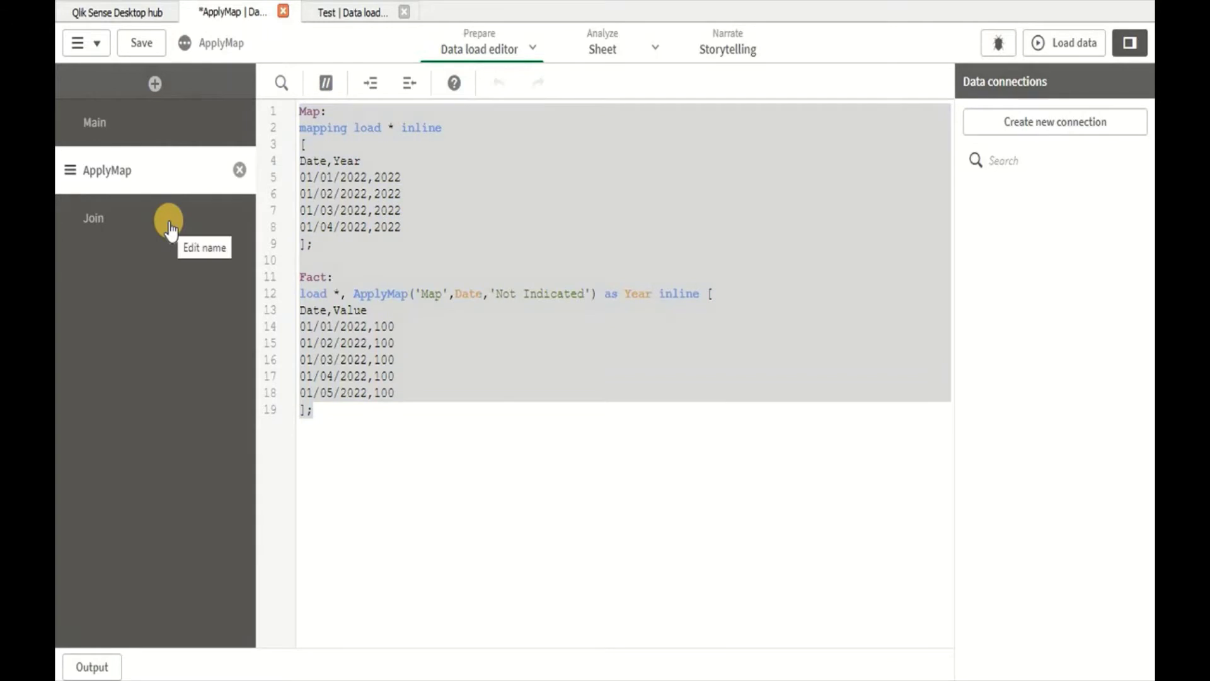
left_click(169, 222)
left_click(405, 225)
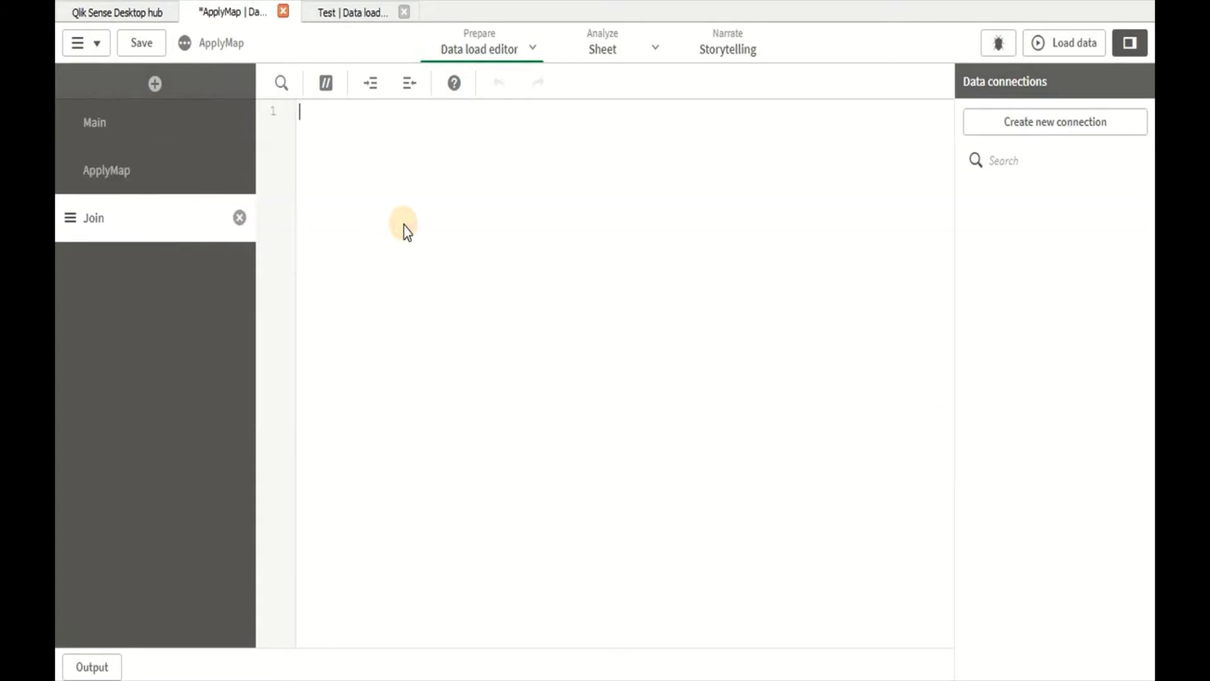
key("ctrl+v")
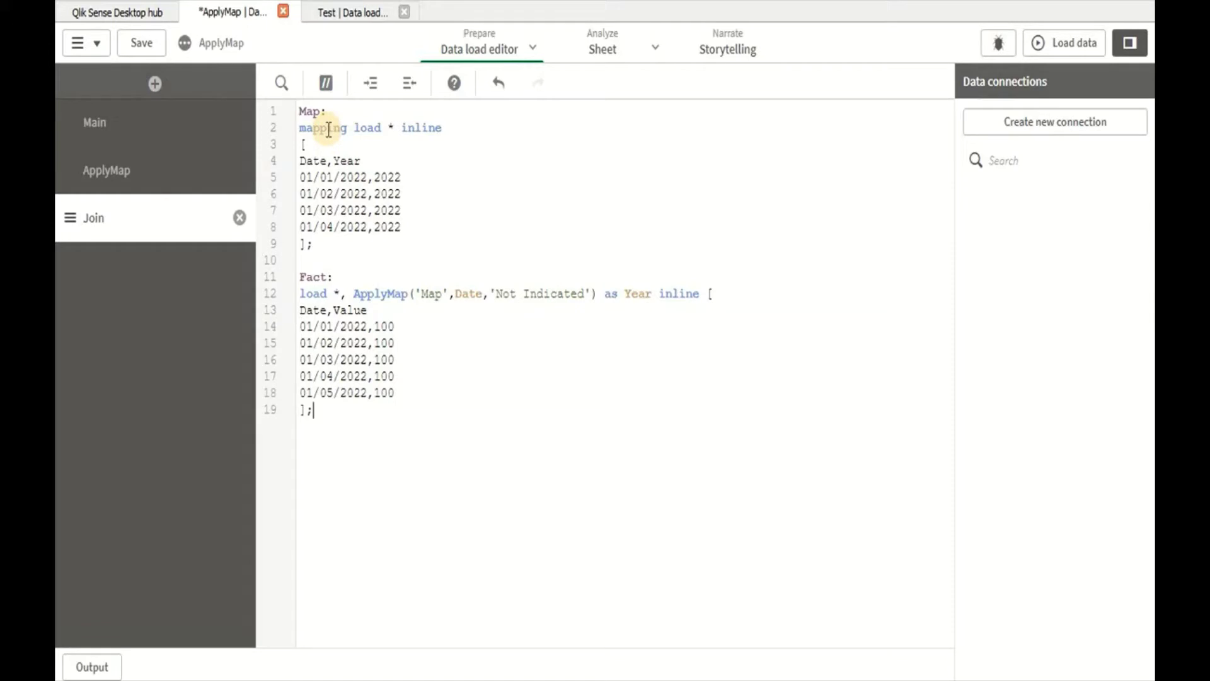
Step: In the Join section, remove the mapping prefix from the Map load and the ApplyMap Year expression from the Fact load
double_click(328, 130)
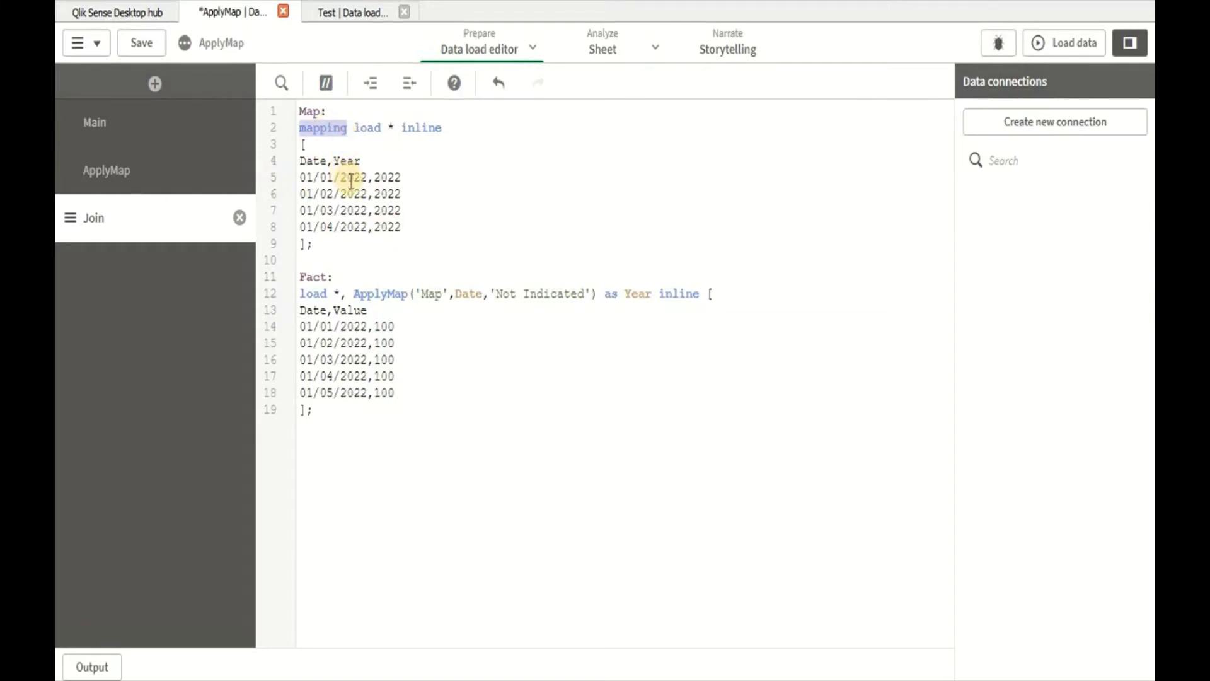
key("BackSpace")
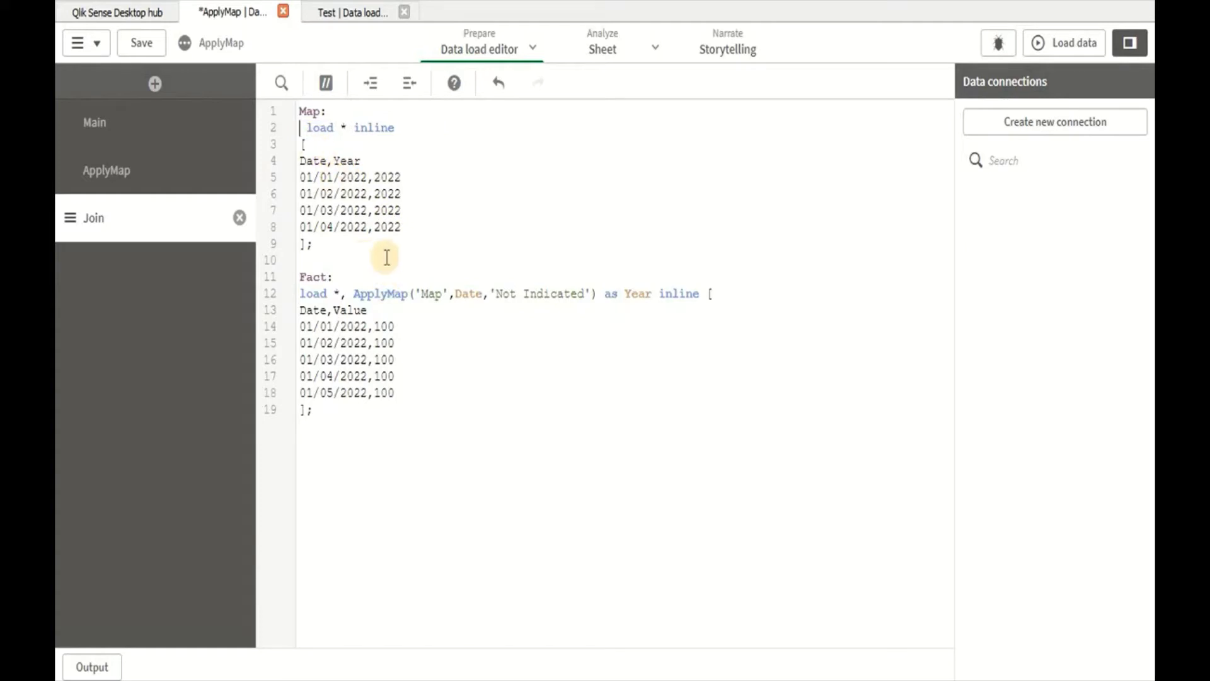
left_click_drag(652, 293, 353, 294)
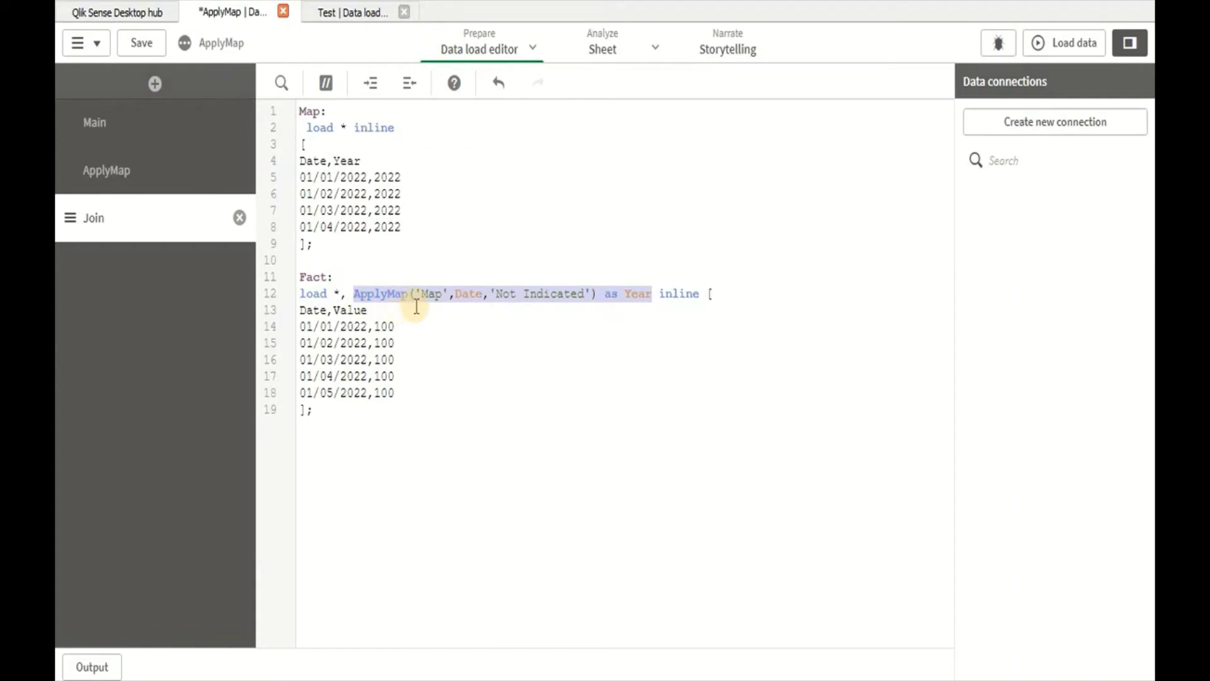
key("Delete")
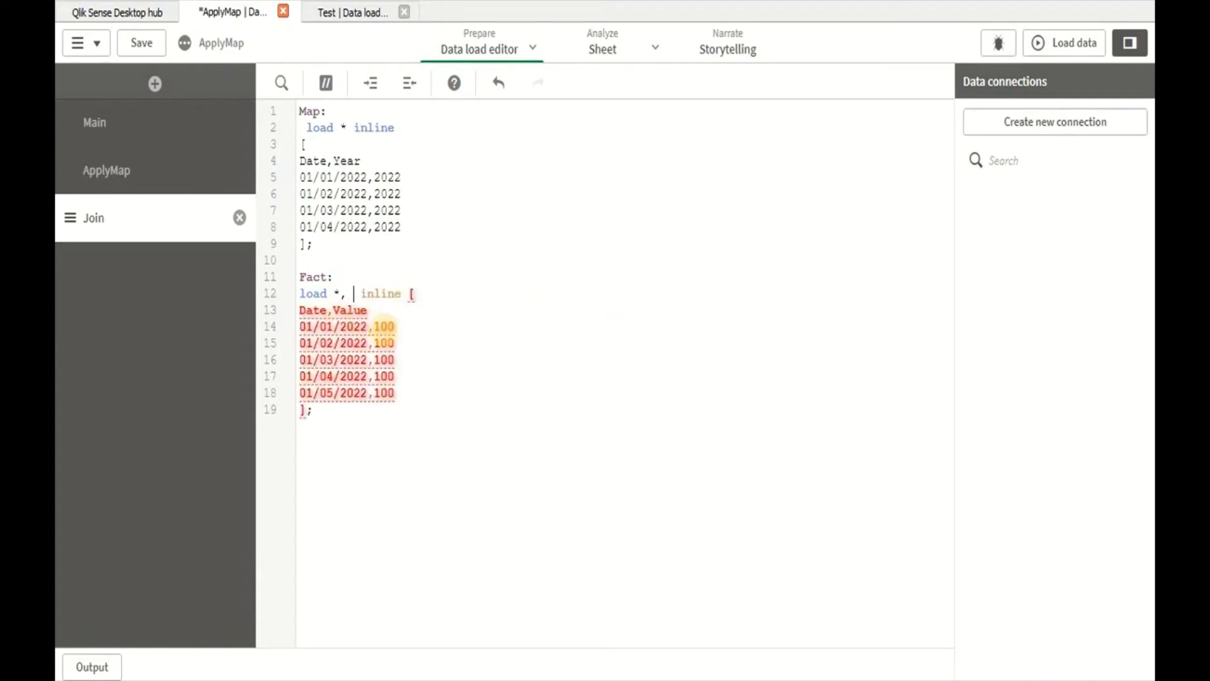
key("BackSpace")
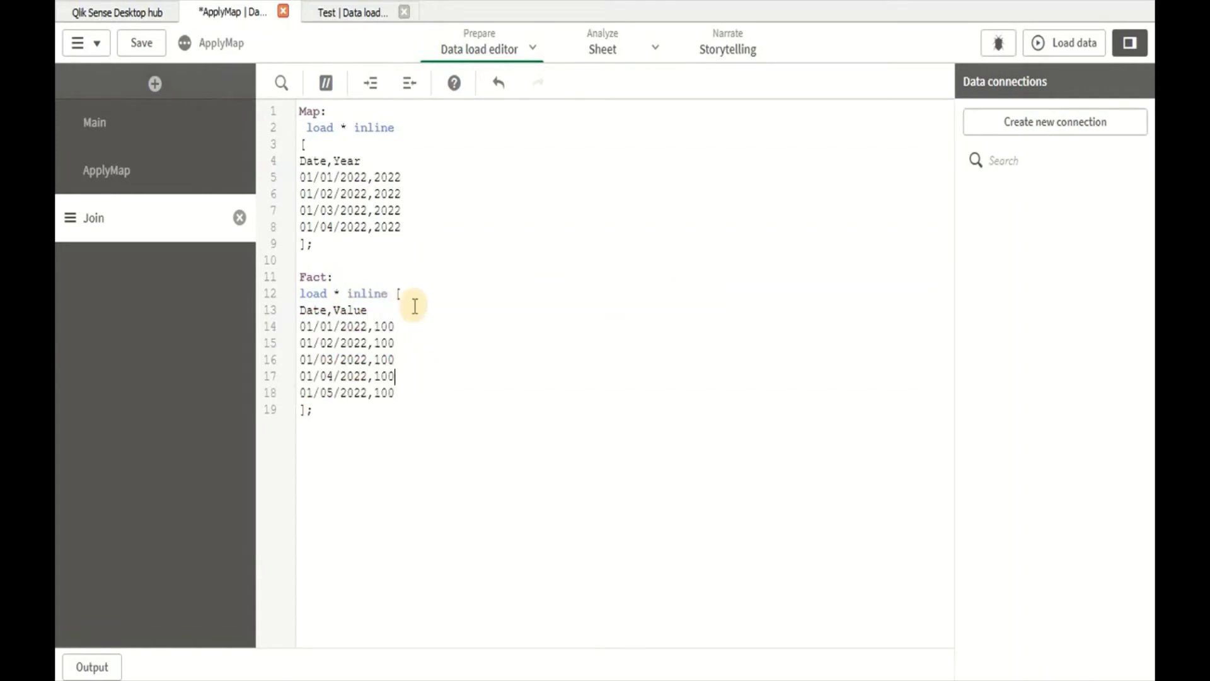
Step: Insert a join prefix on the blank line between the Map and Fact loads
left_click(313, 265)
type("join")
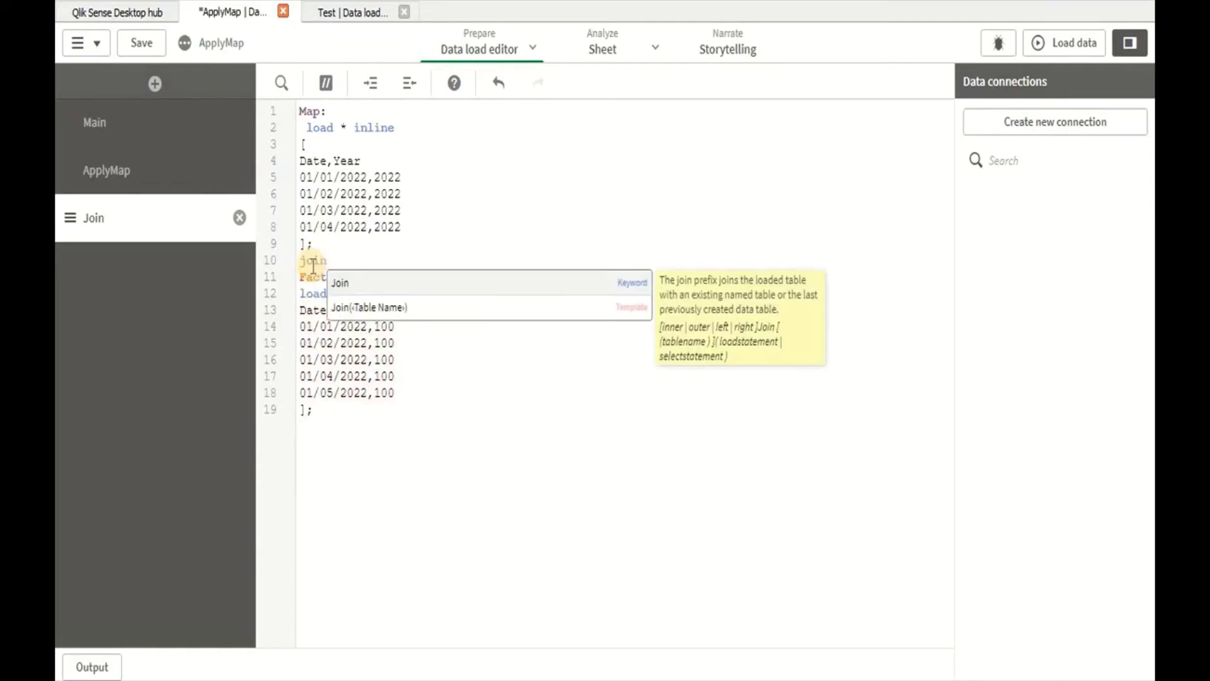
left_click(378, 243)
left_click_drag(340, 246, 298, 84)
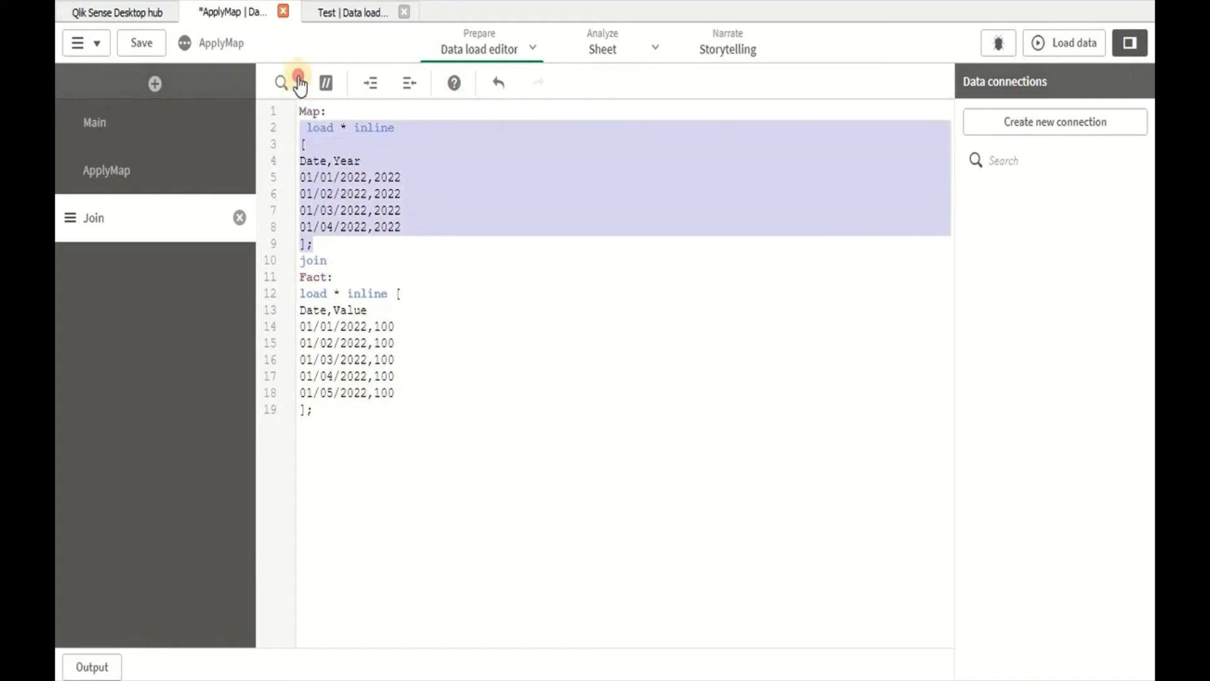
left_click_drag(358, 409, 298, 262)
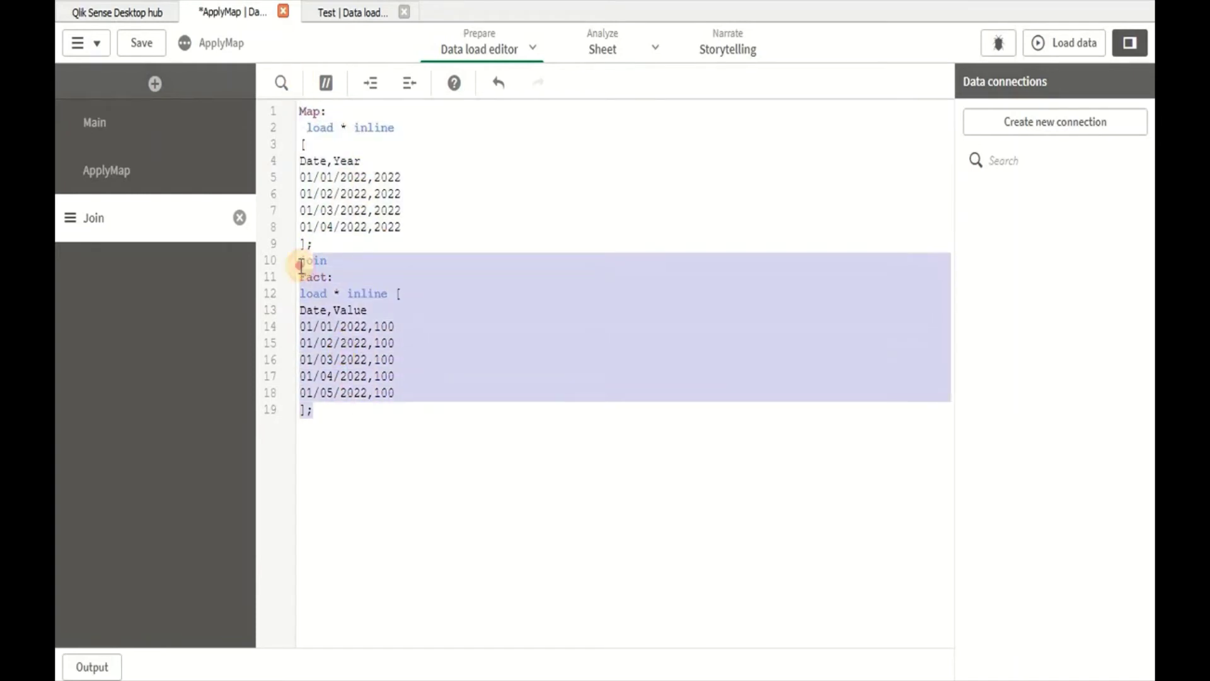
left_click(418, 382)
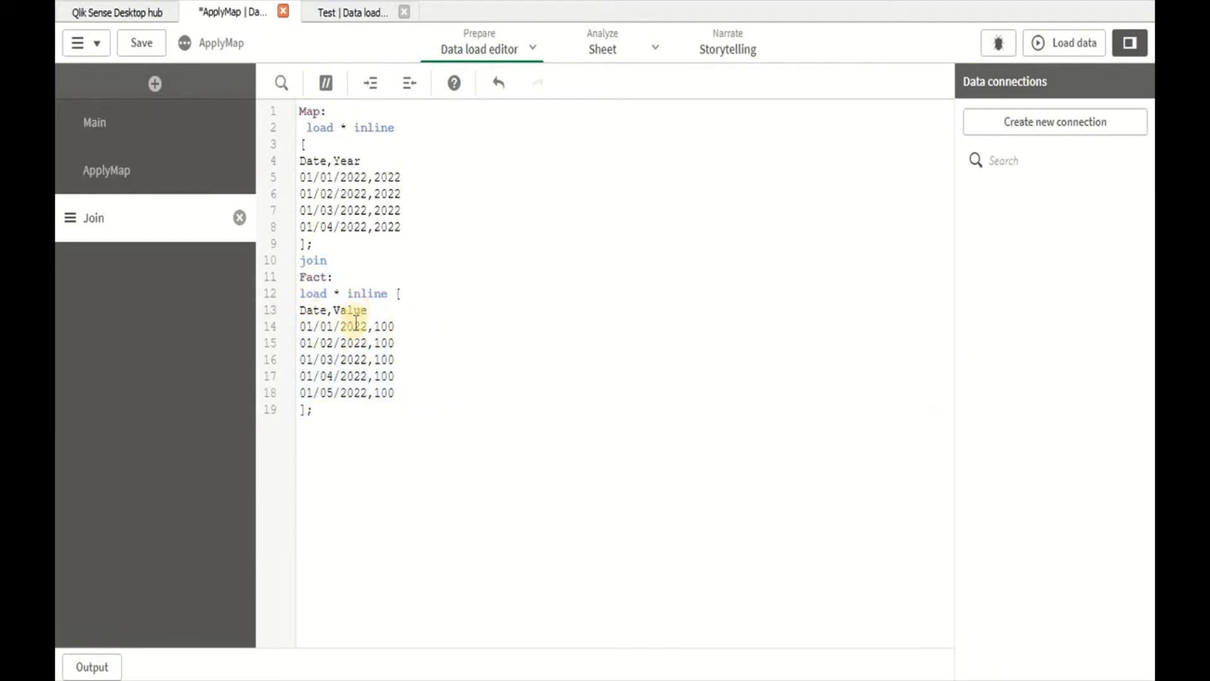
double_click(312, 310)
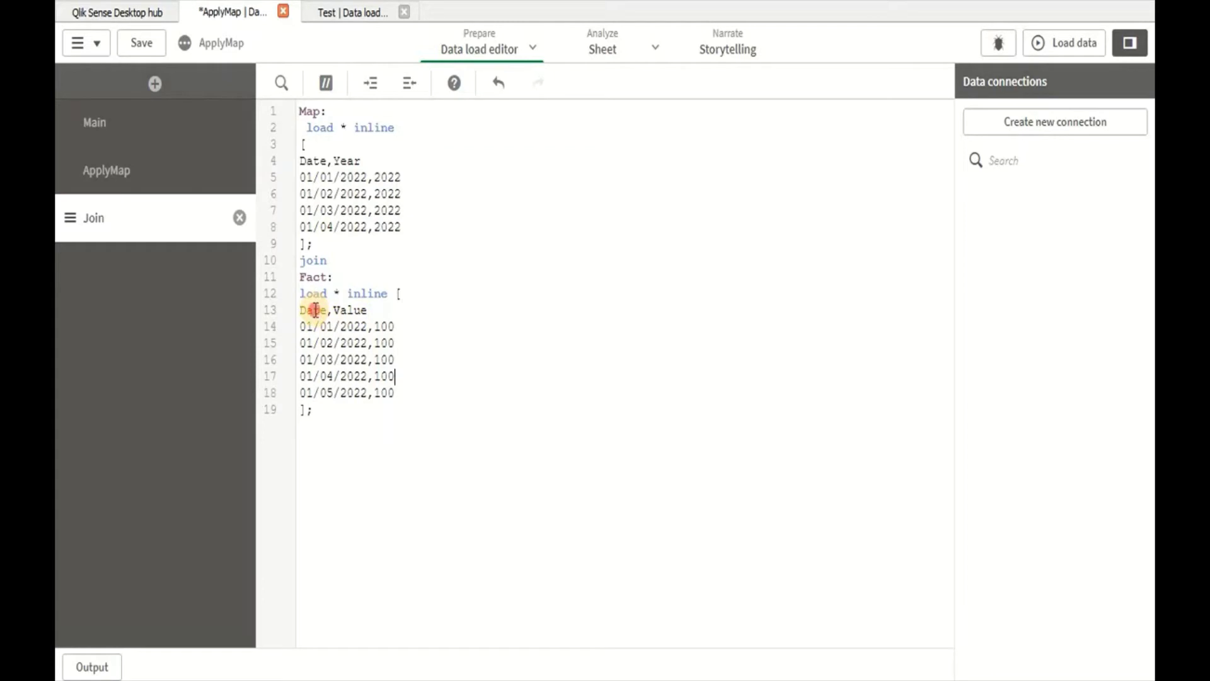
left_click(313, 160)
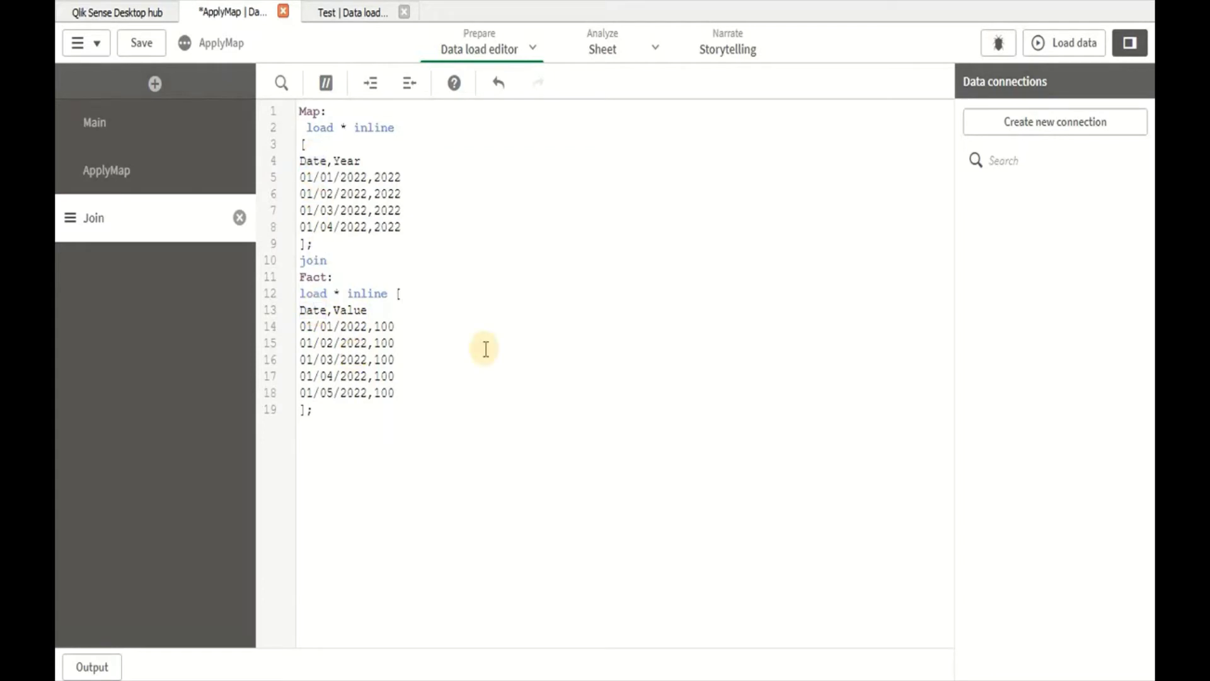
Step: Load the data with both the ApplyMap and Join sections active and close the progress dialog
left_click(1074, 44)
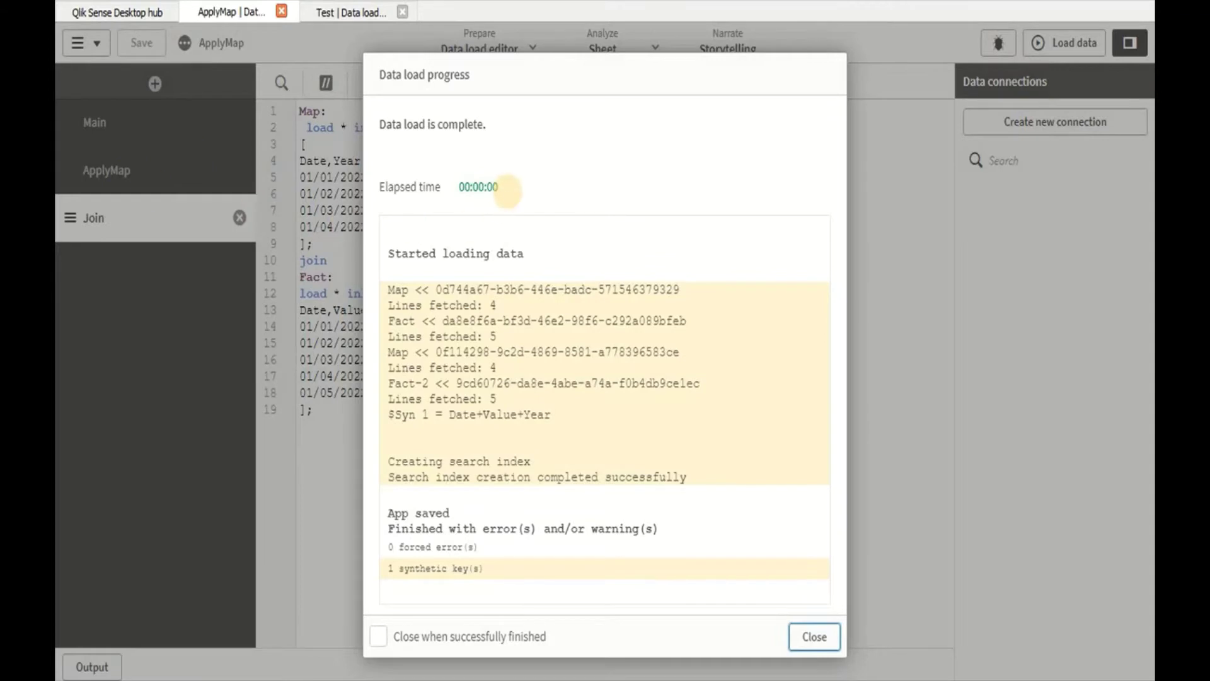
left_click(813, 635)
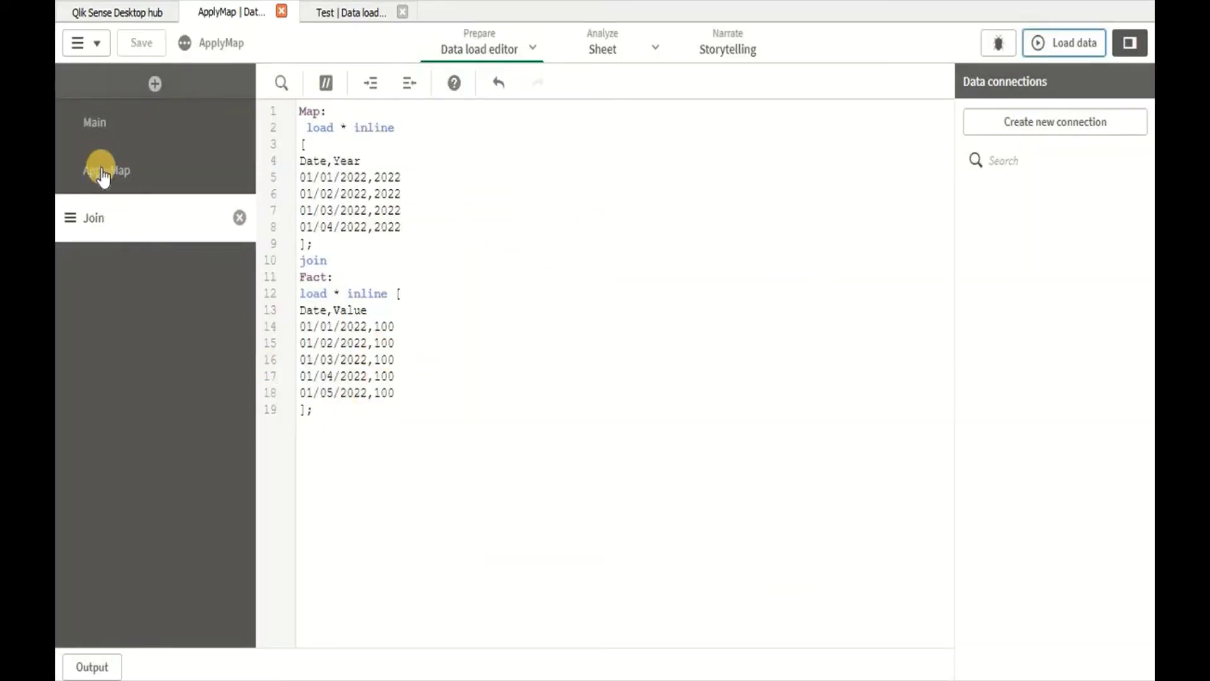
Step: Comment out the entire ApplyMap section by enclosing its script between /* and */ on separate lines
left_click(152, 169)
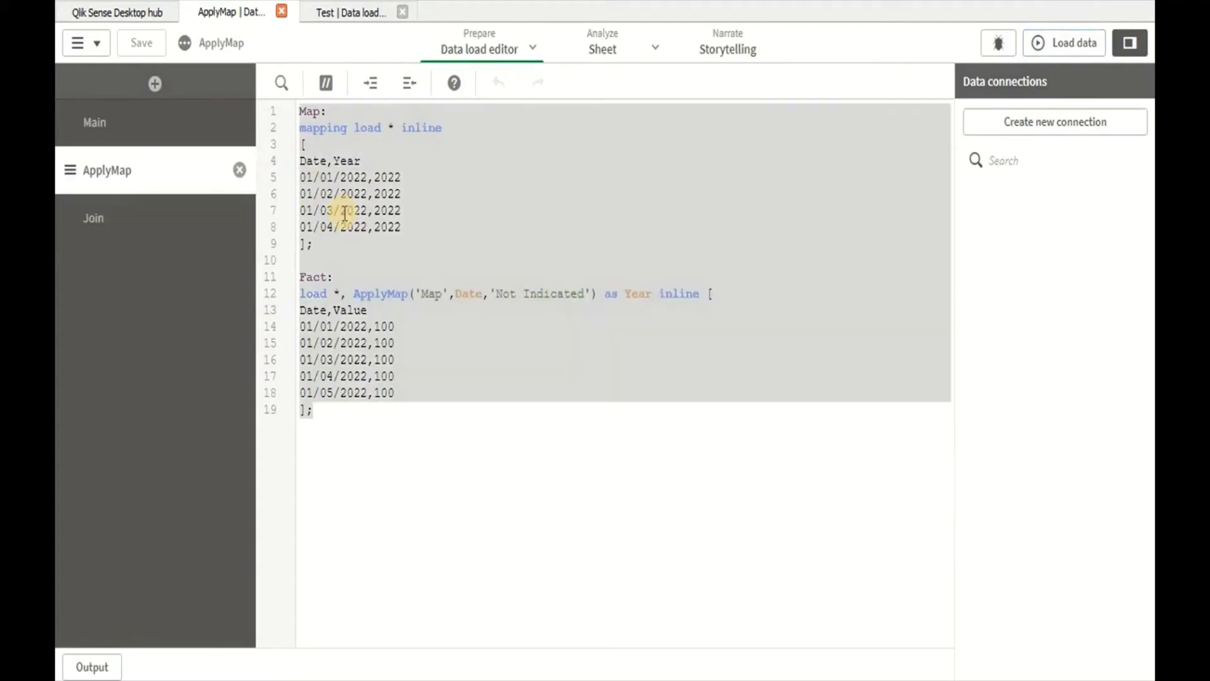
left_click(298, 113)
key("Return")
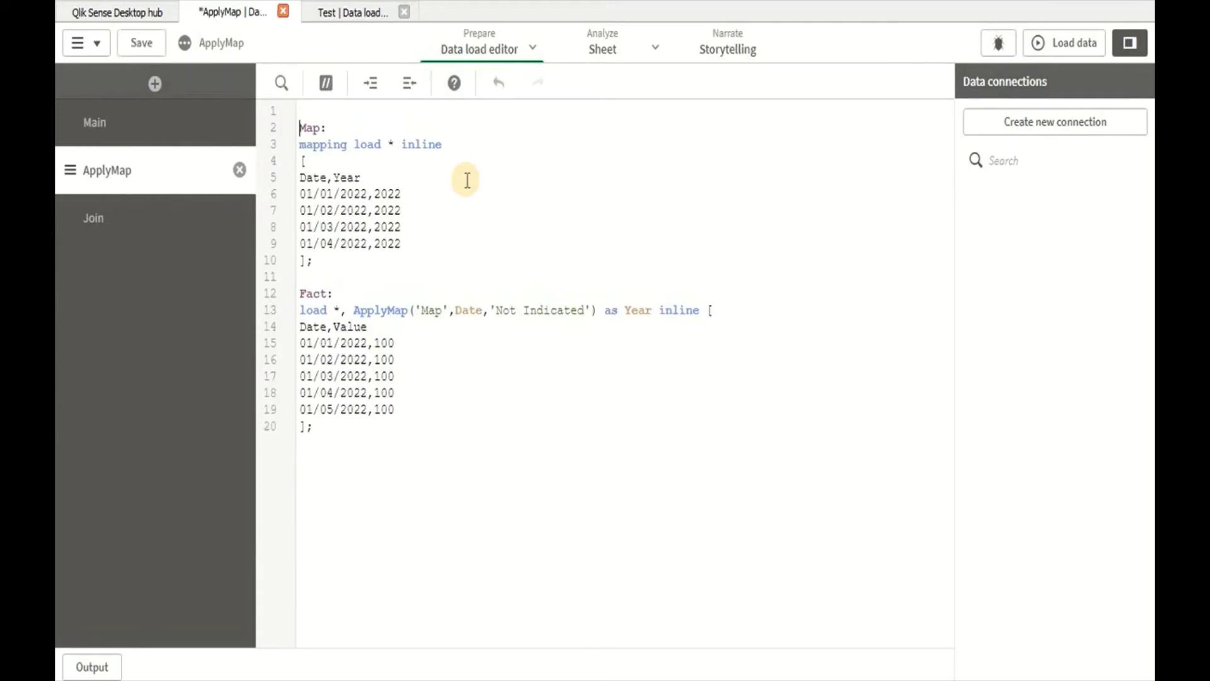
key("Up")
type("/*")
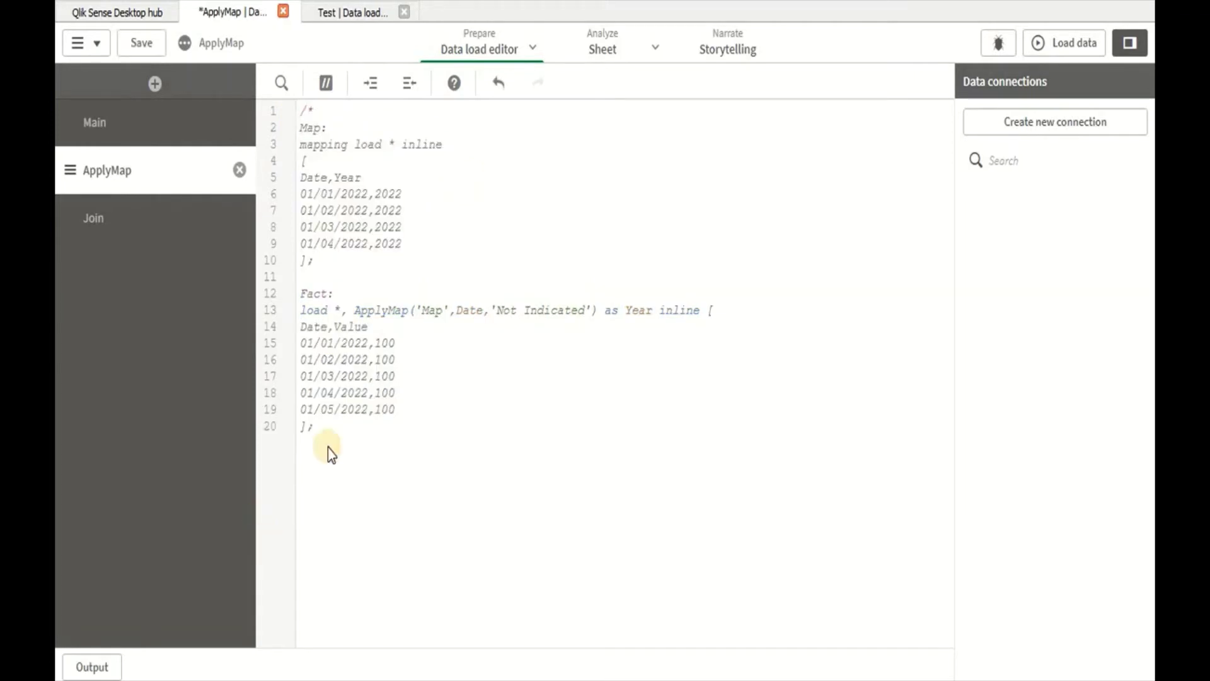
left_click(351, 434)
key("Return")
type("*/")
Step: Reload the data and open the sheet to check the joined Date, Year and Value table
left_click(1066, 49)
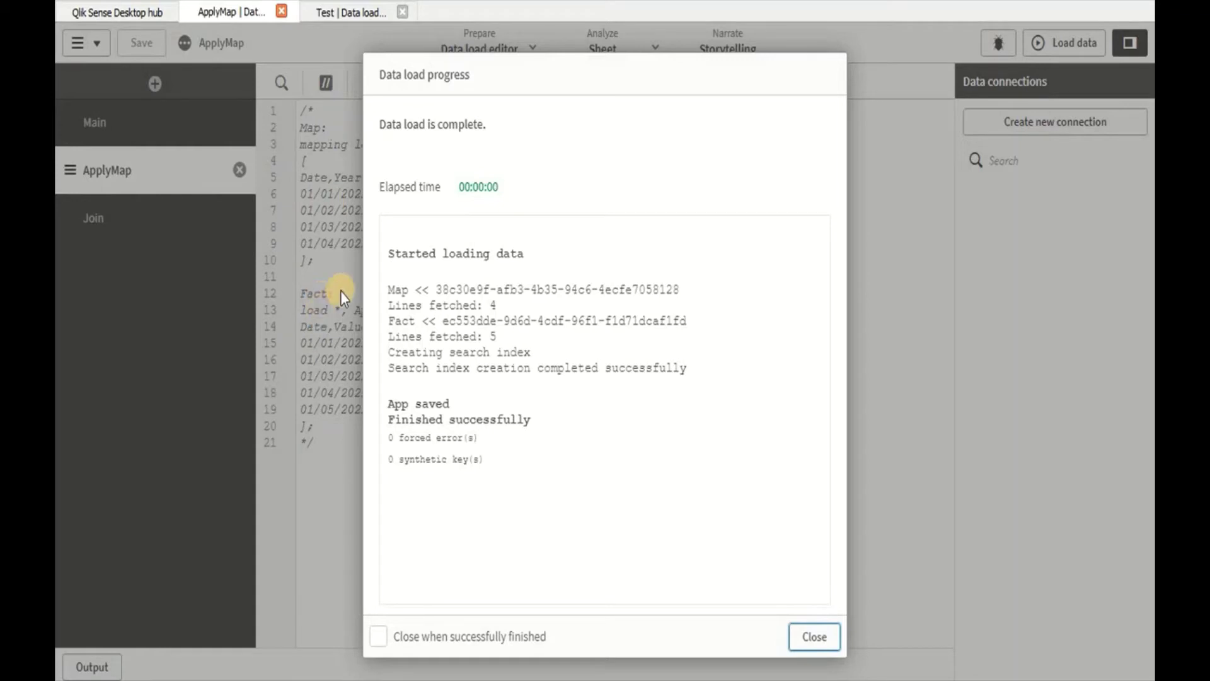
left_click(805, 637)
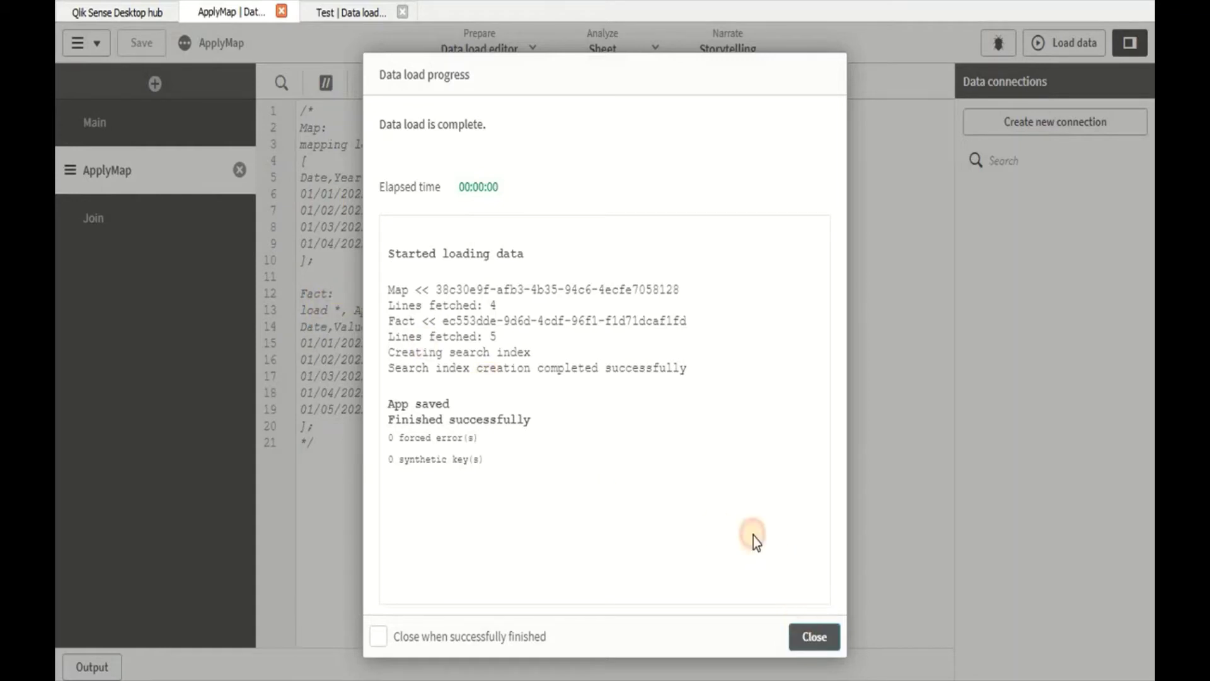
left_click(601, 48)
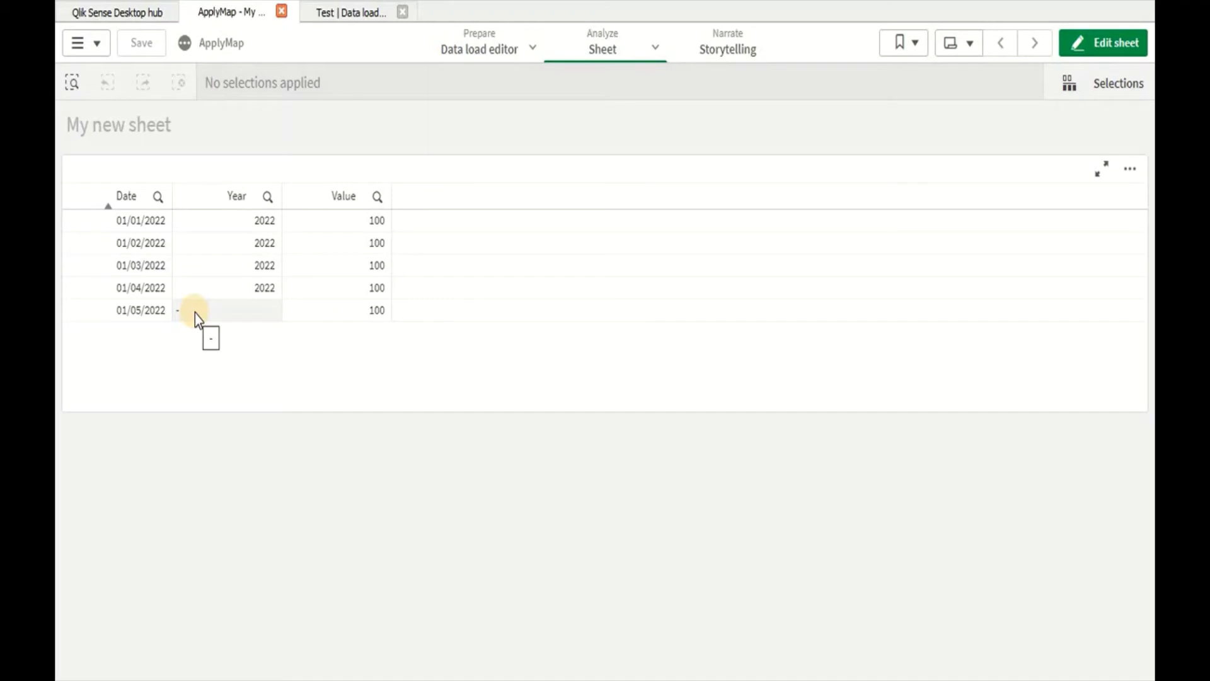
Step: Add the row 01/04/2022,2021 after the last Map row in the Join section and reload the data
left_click(482, 60)
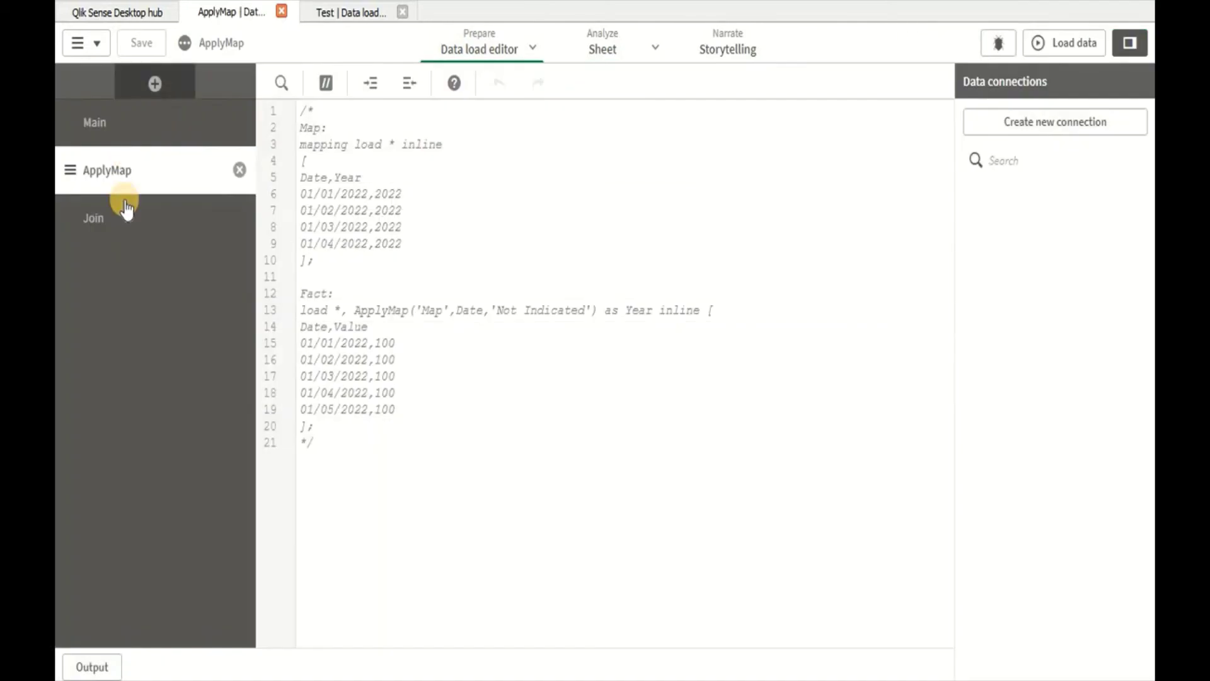
left_click(106, 221)
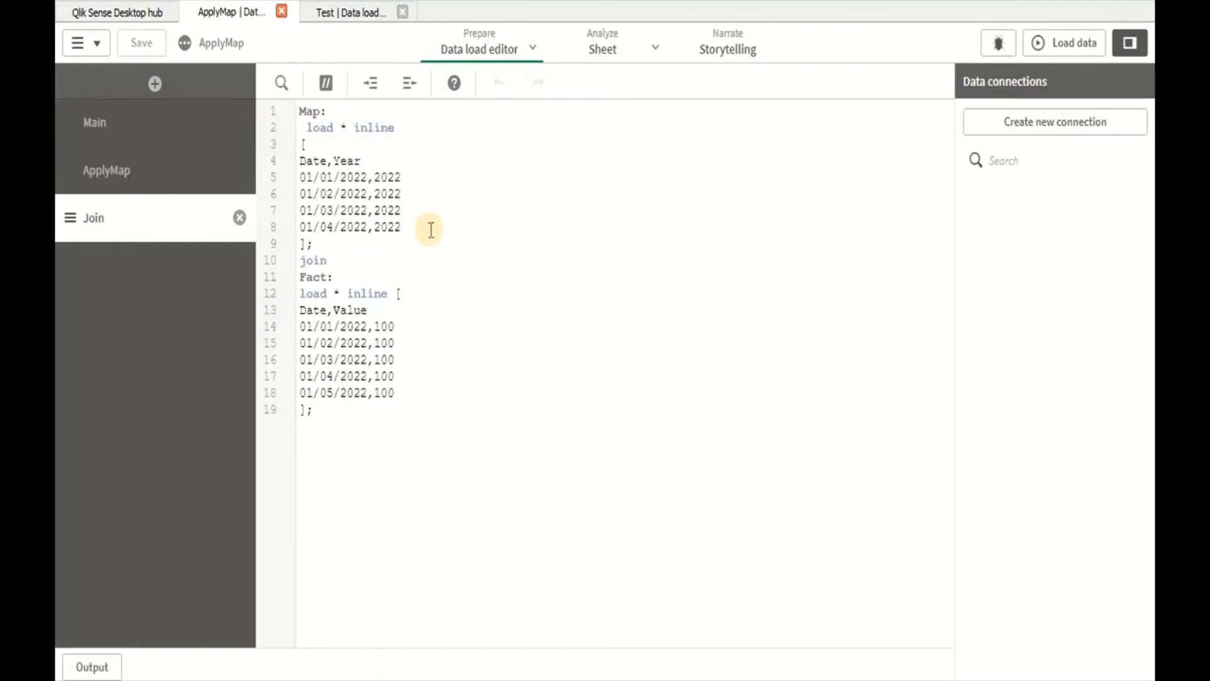
left_click_drag(430, 230, 297, 235)
key("ctrl+c")
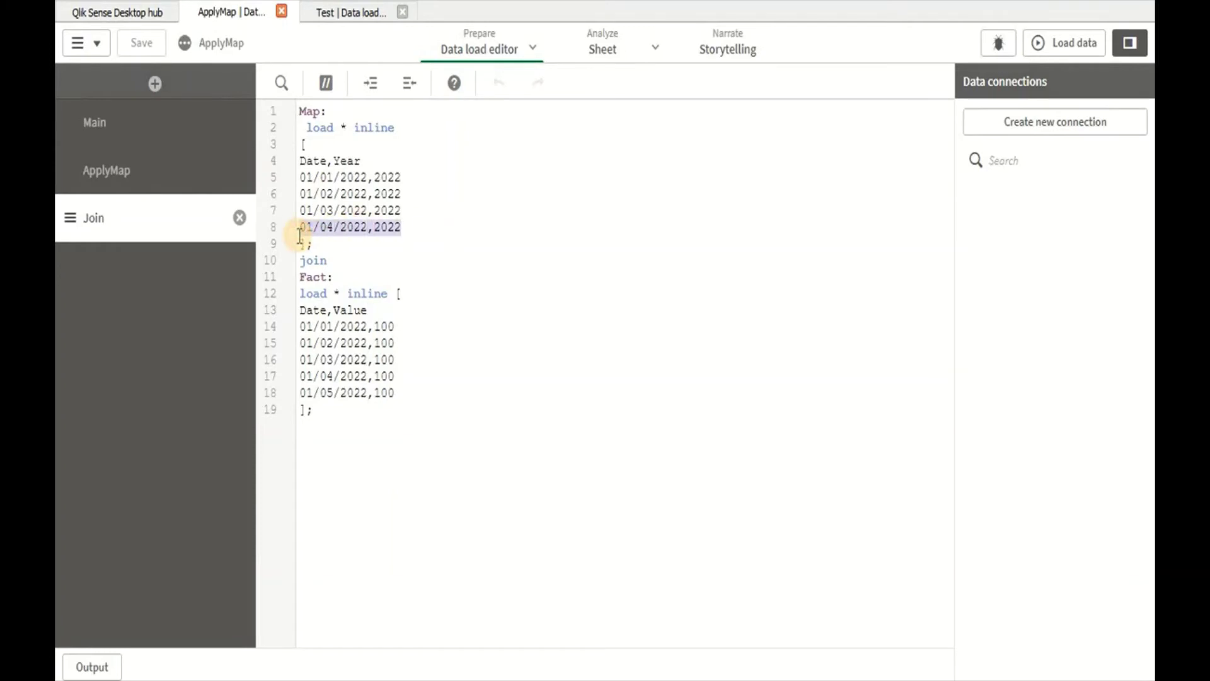
left_click(438, 227)
key("Return")
key("ctrl+v")
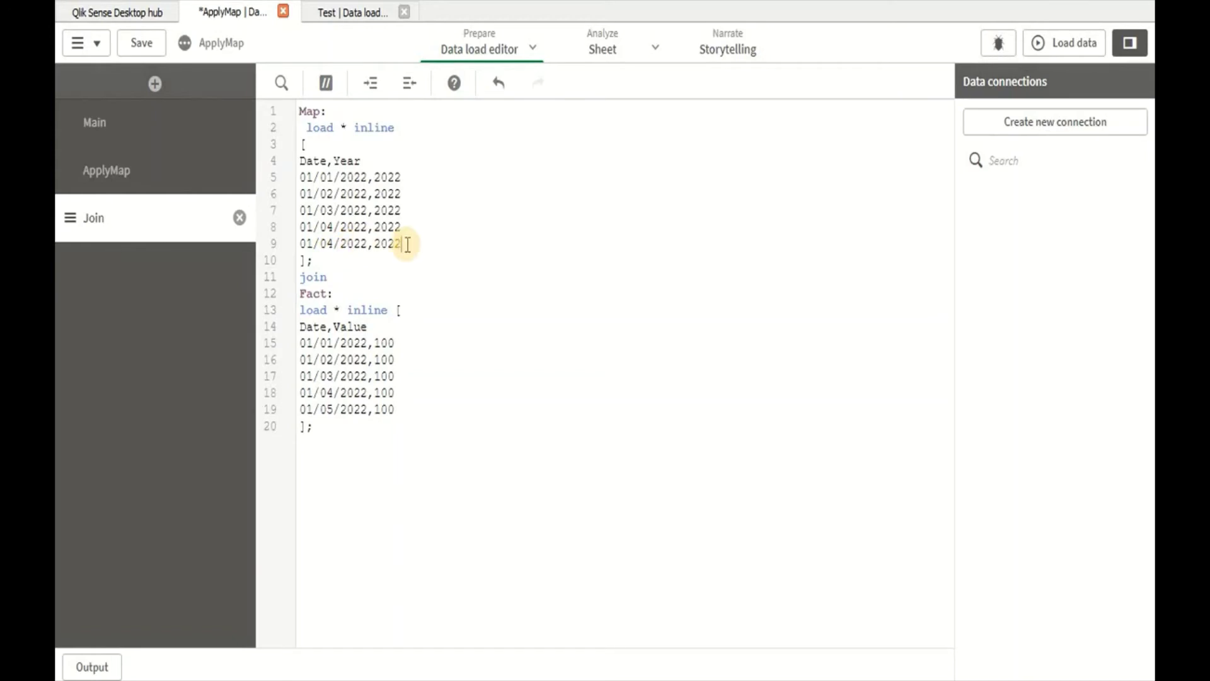
key("BackSpace")
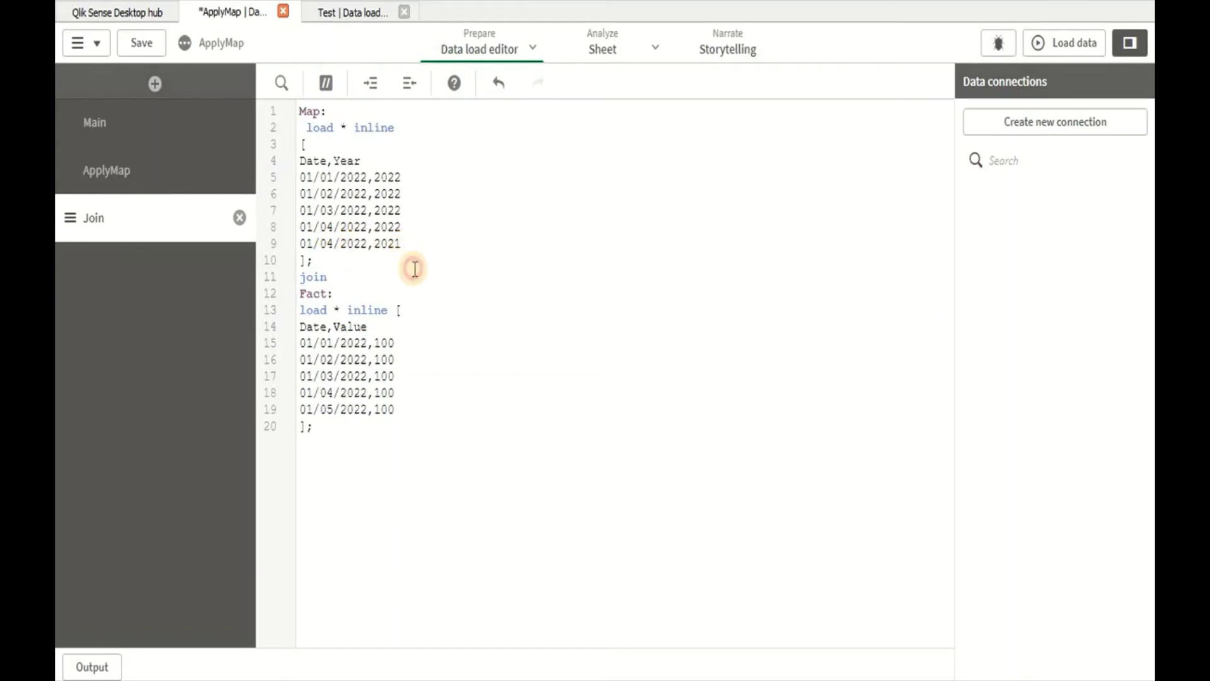
left_click(414, 268)
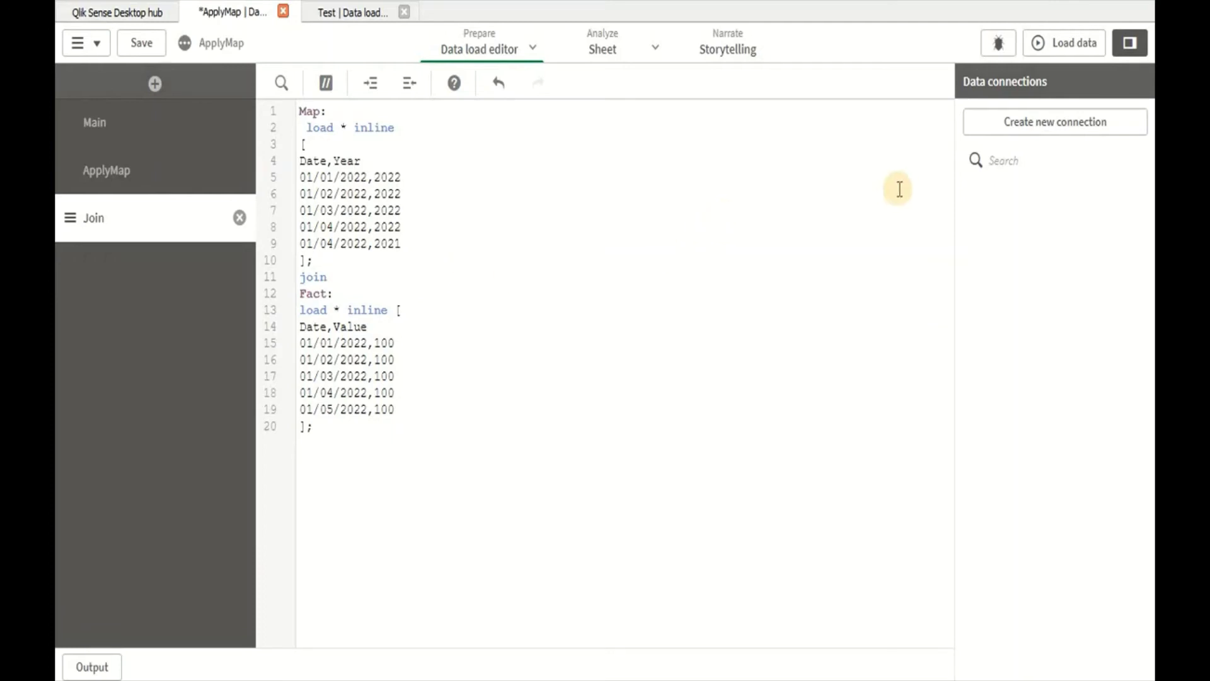
left_click(1041, 42)
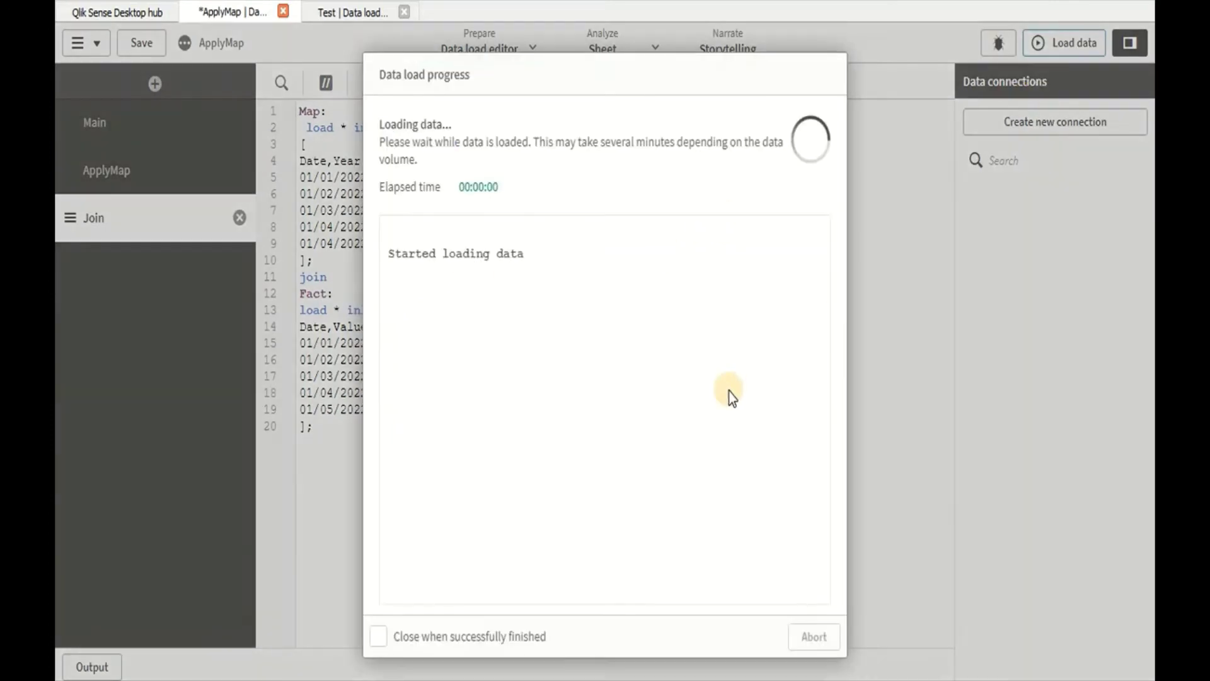
left_click(803, 638)
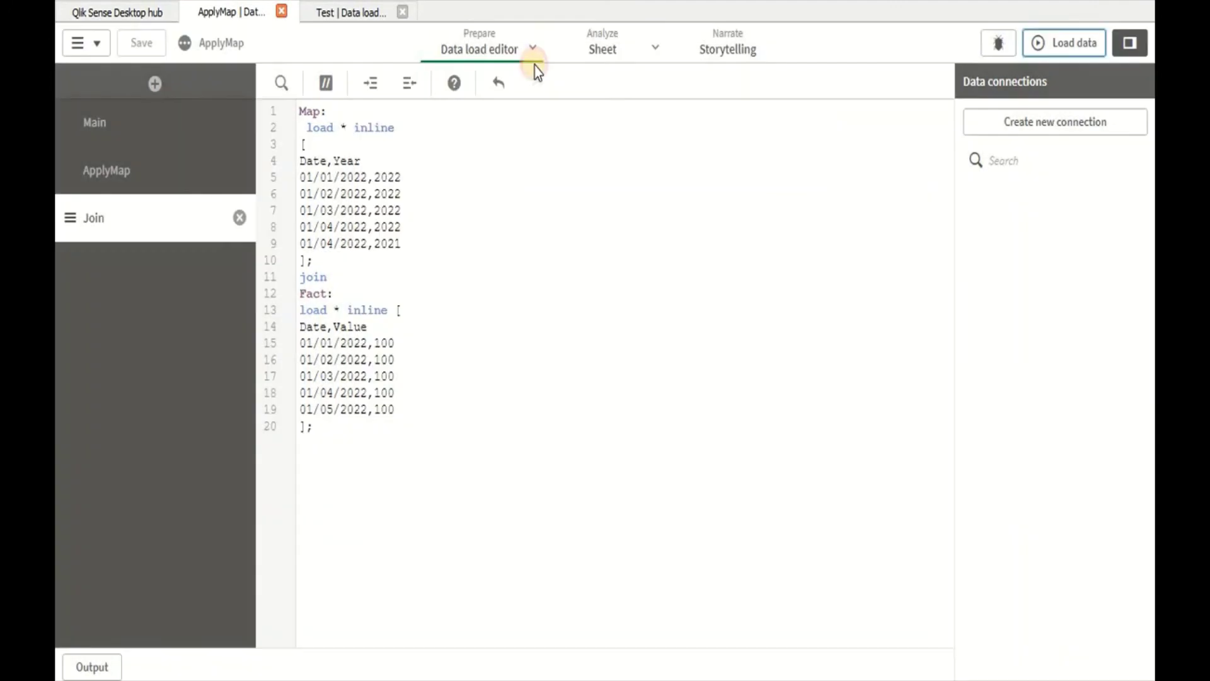
Step: Open the sheet and filter the joined table to the date 01/04/2022 to check its duplicate rows
left_click(591, 55)
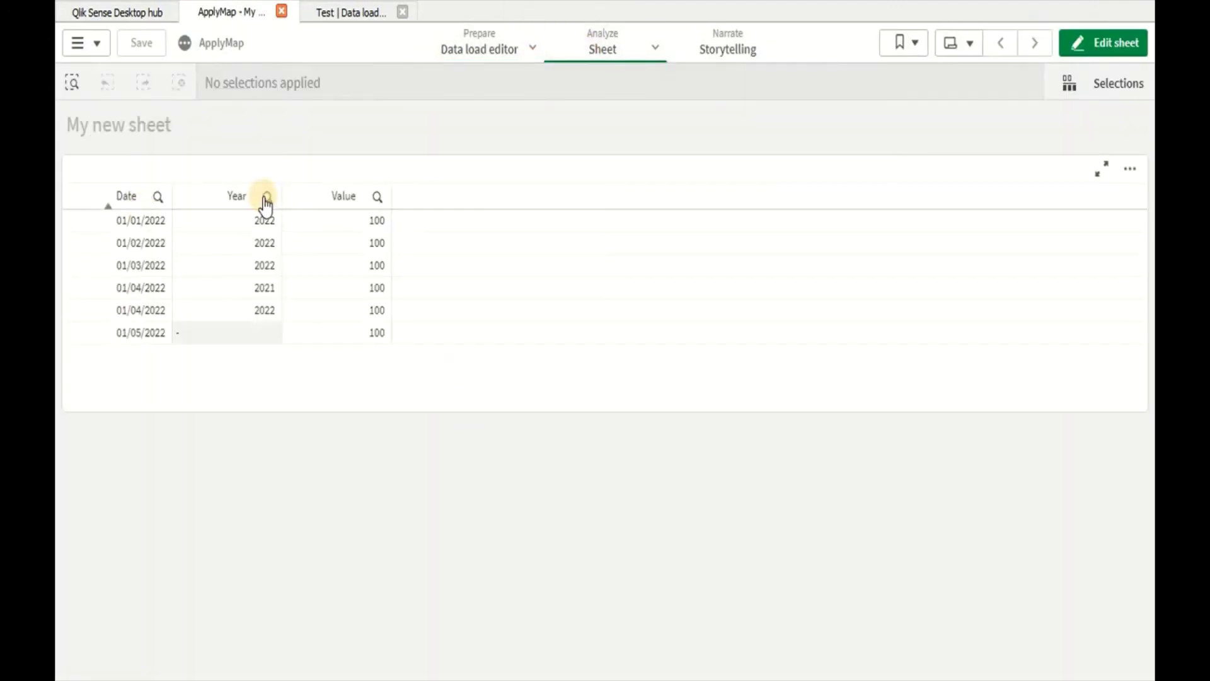
left_click(139, 310)
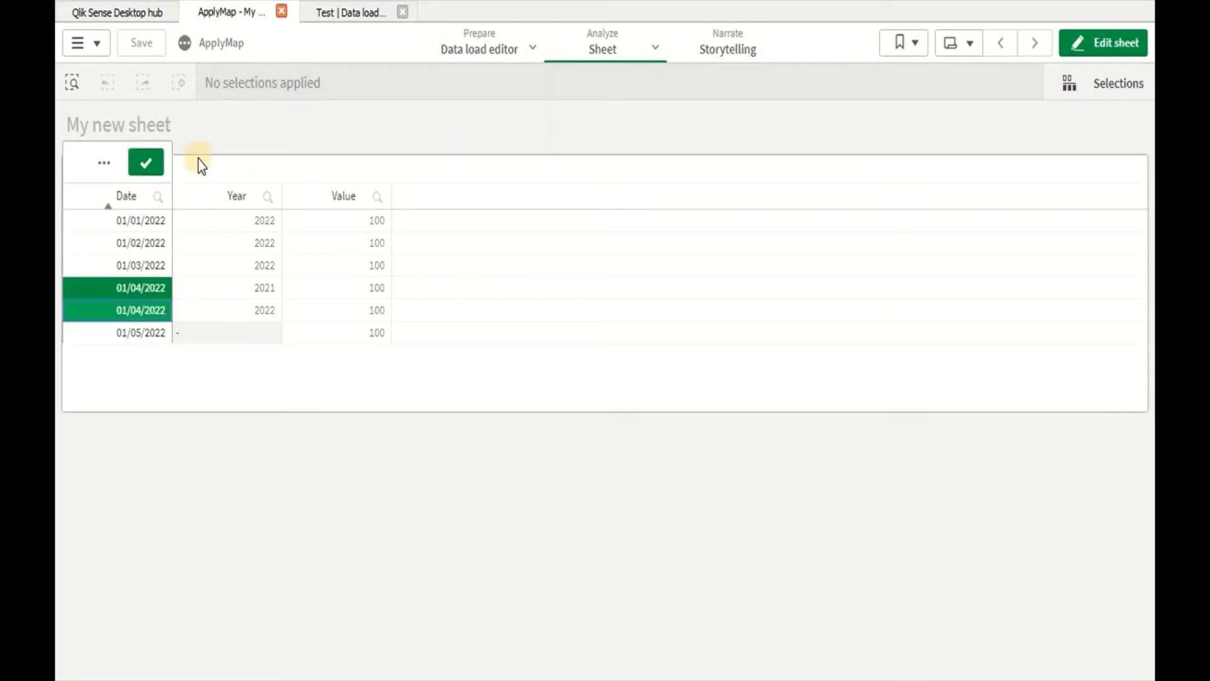
left_click(139, 162)
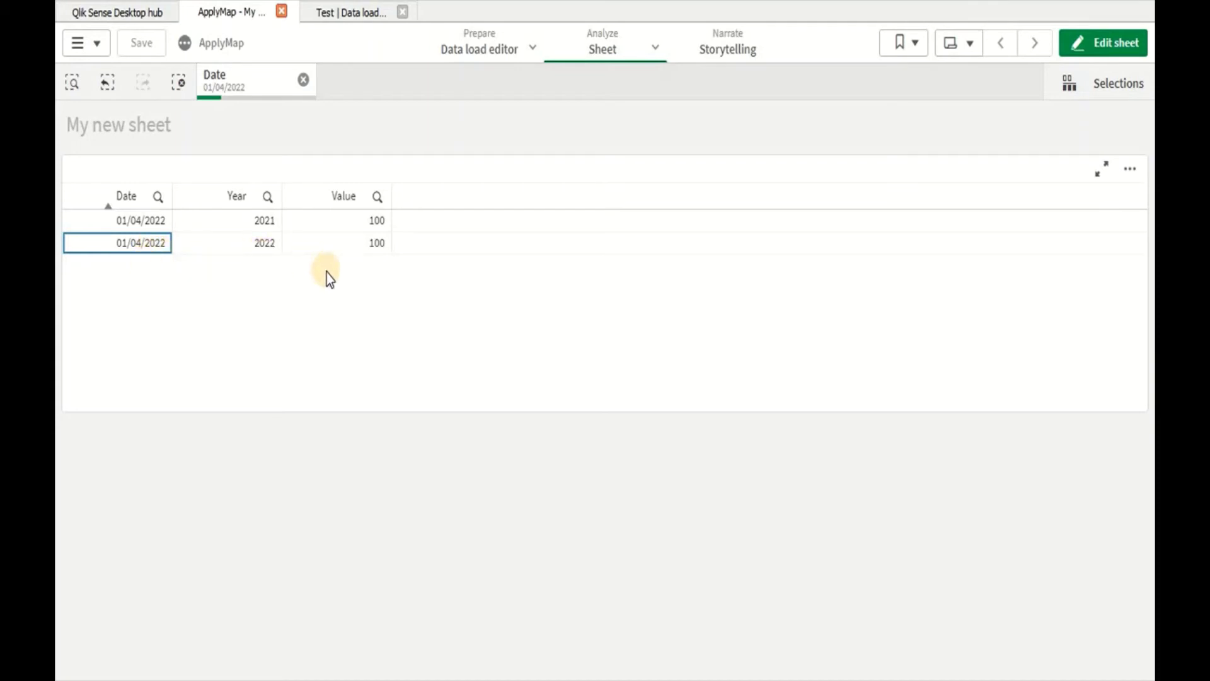
key("Up")
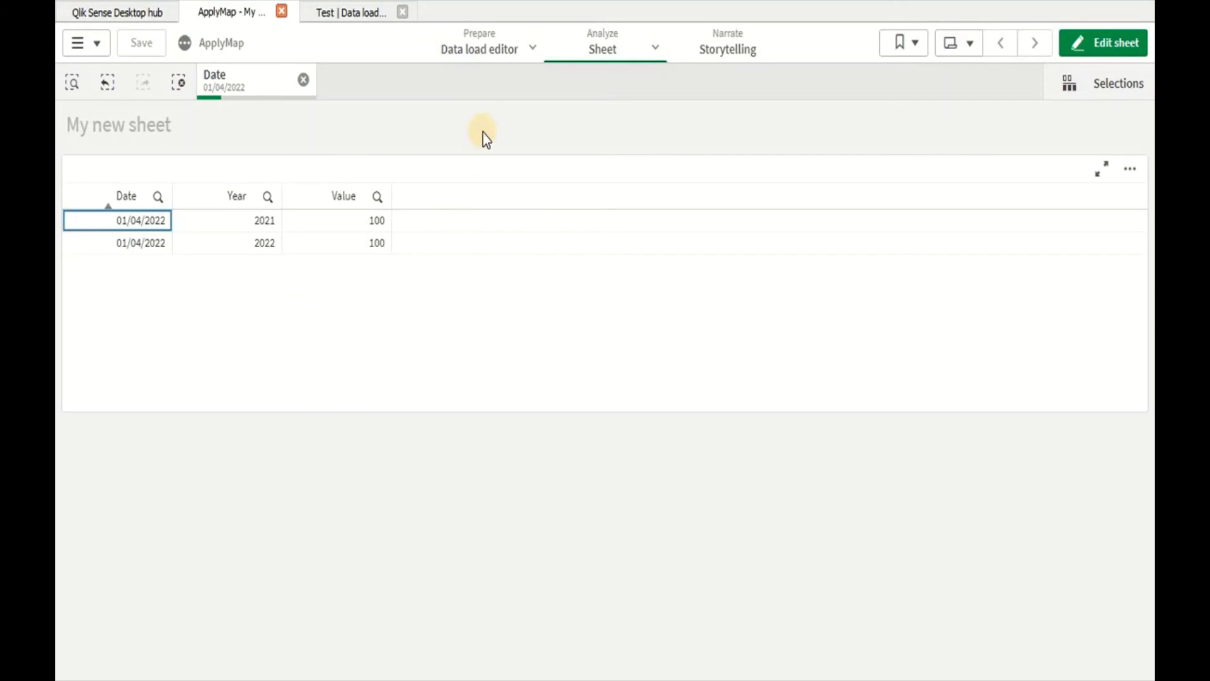
Step: Comment out the entire Join section of the load script by enclosing it between /* and */ on separate lines
left_click(483, 56)
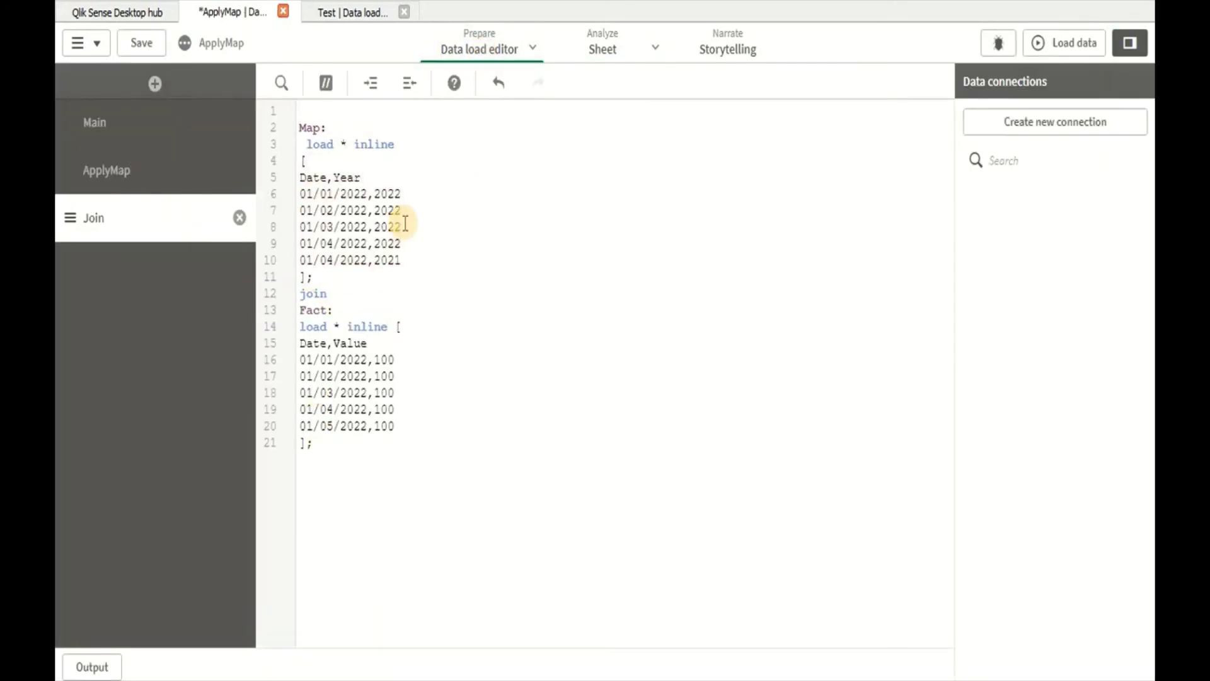
type("/*")
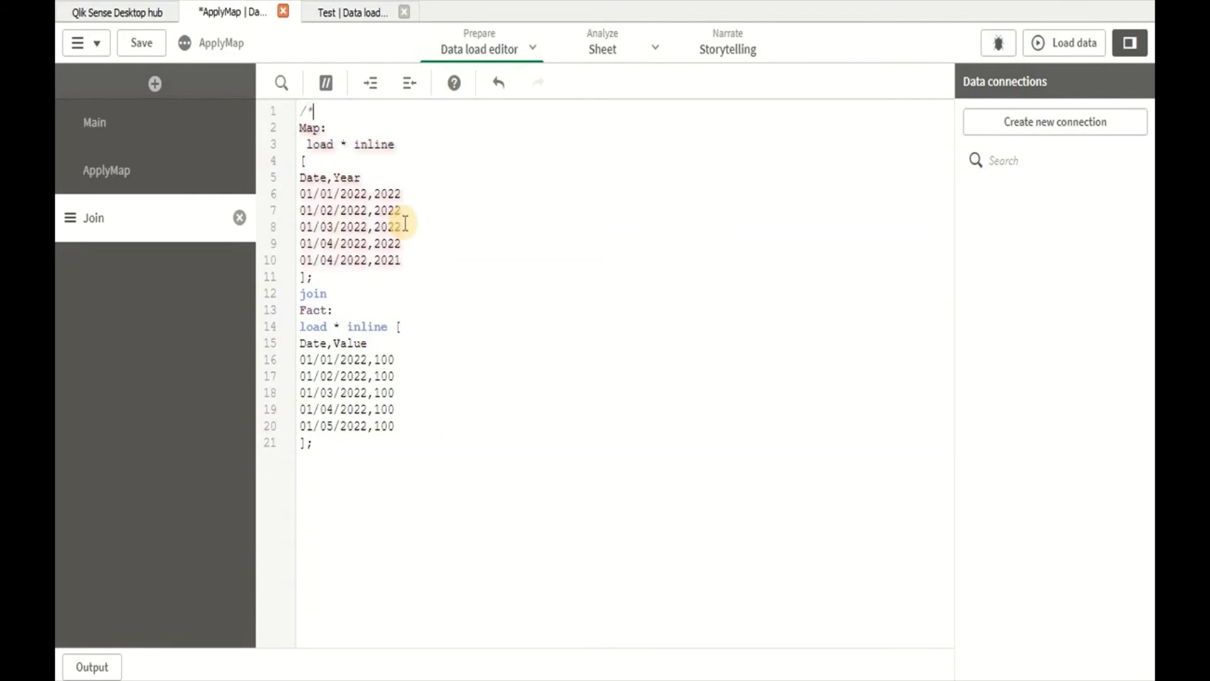
left_click(476, 498)
key("Return")
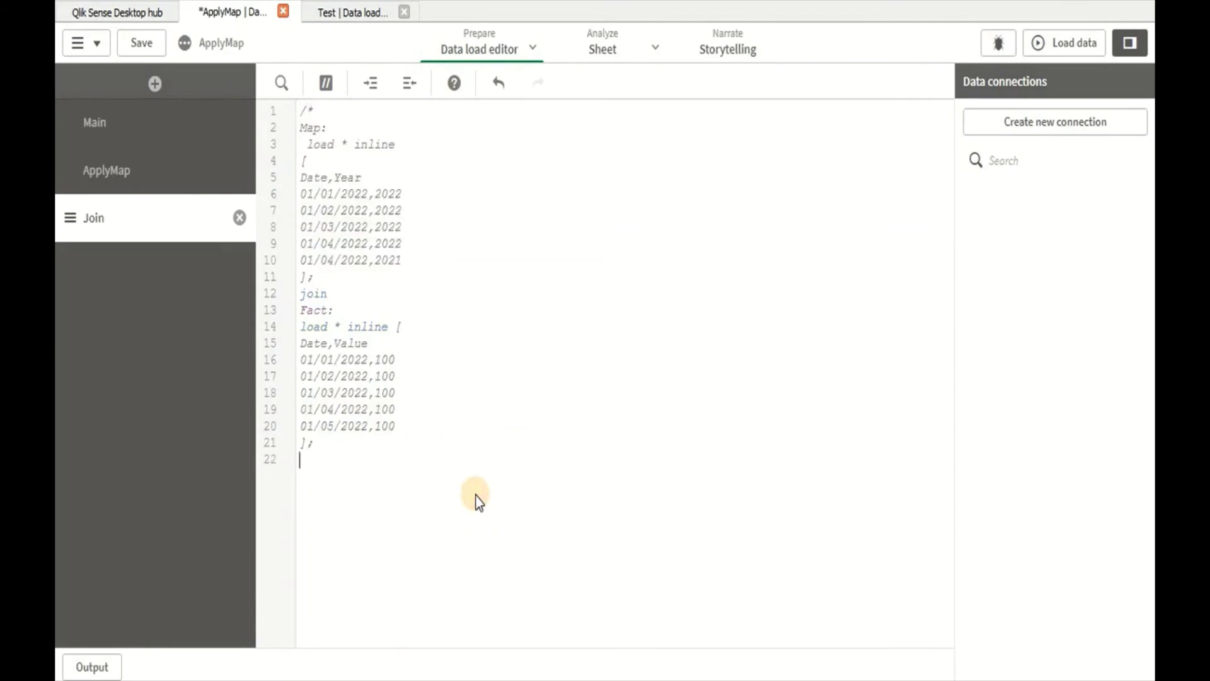
type("*/")
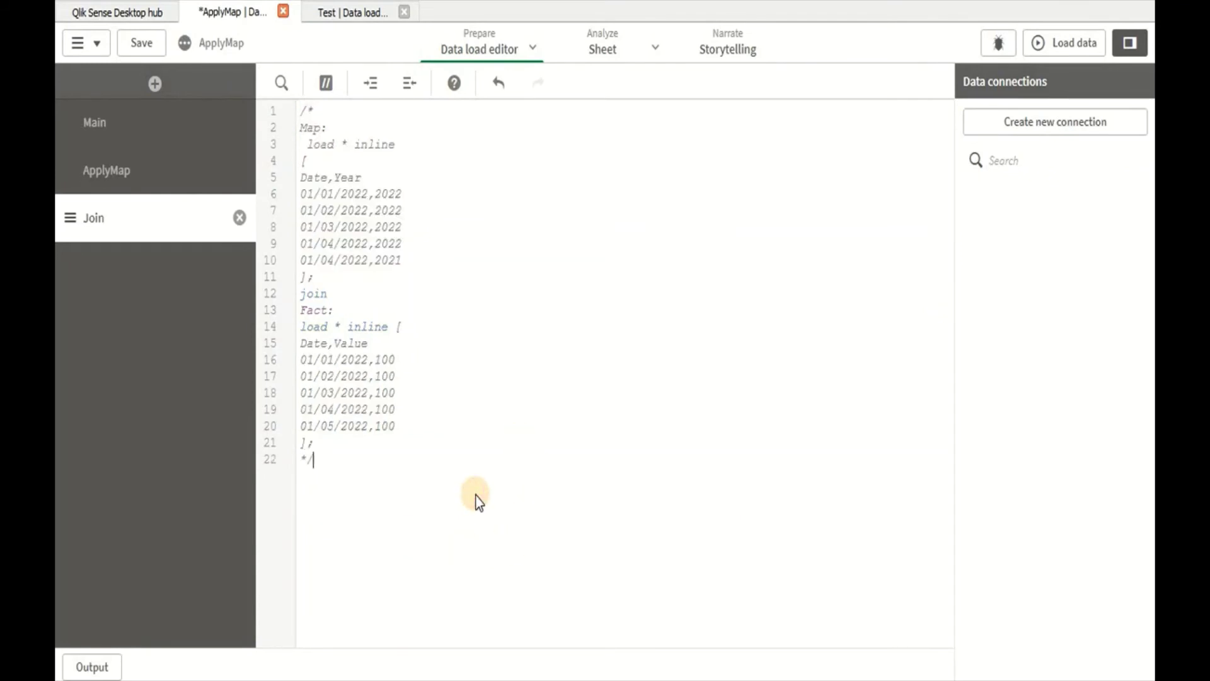
Step: Reactivate the ApplyMap section by removing the /* and */ comment markers around its script
left_click(140, 181)
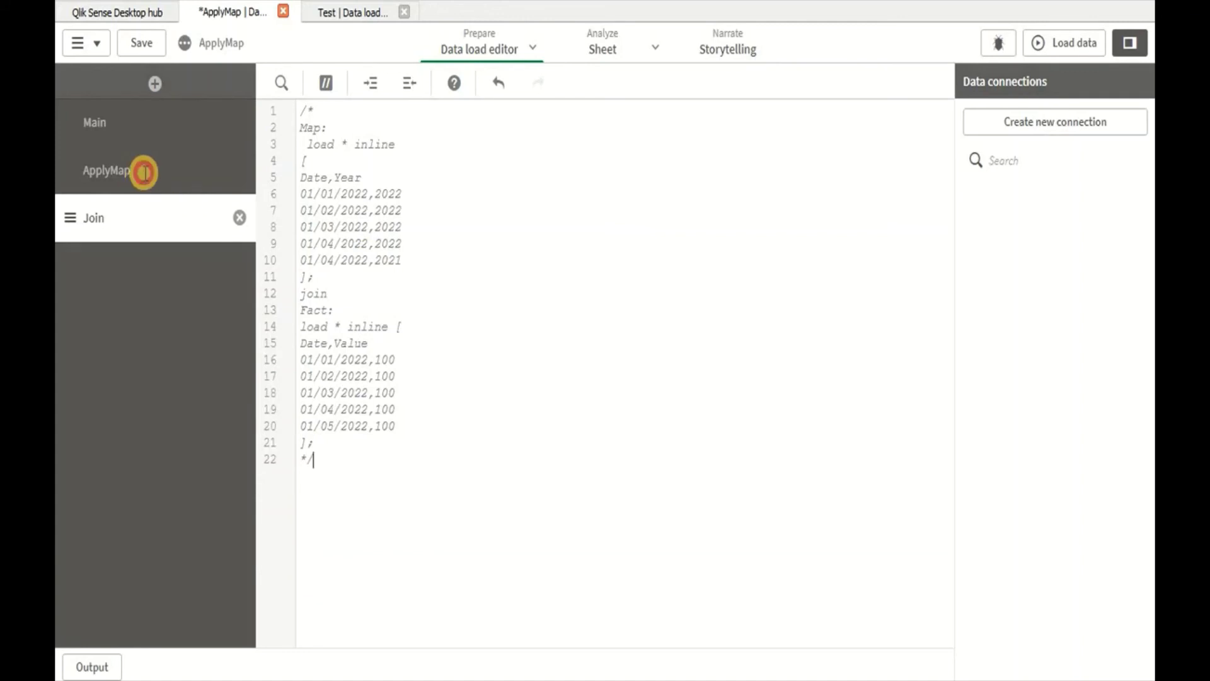
left_click(348, 108)
key("BackSpace")
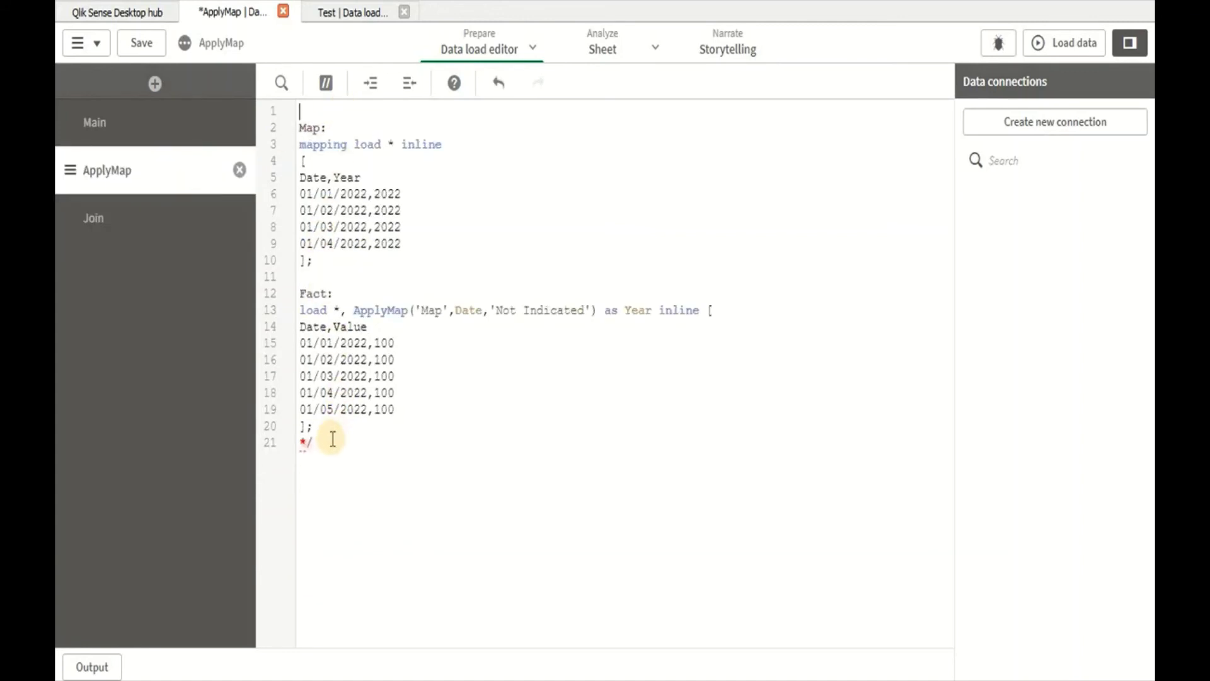
key("BackSpace")
left_click(340, 433)
key("BackSpace")
key("BackSpace")
Step: Add the row 01/04/2022,2021 after the last Map row in the ApplyMap section
left_click(418, 242)
triple_click(378, 244)
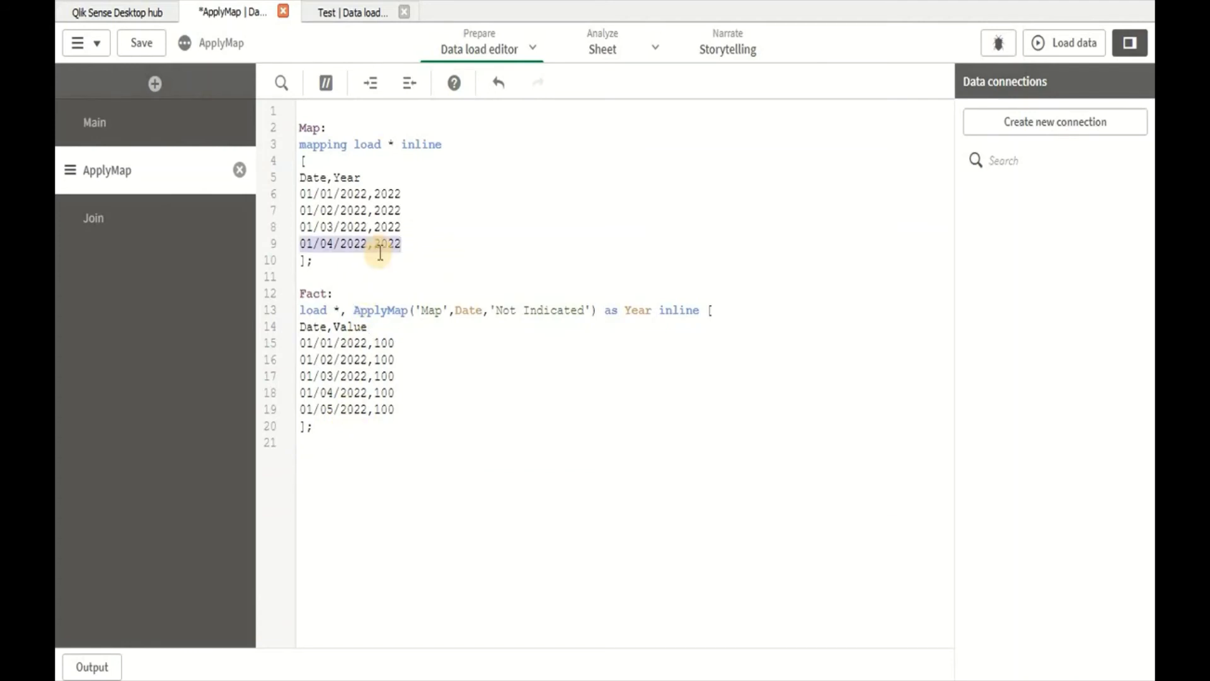
key("ctrl+c")
left_click(418, 244)
key("Return")
key("ctrl+v")
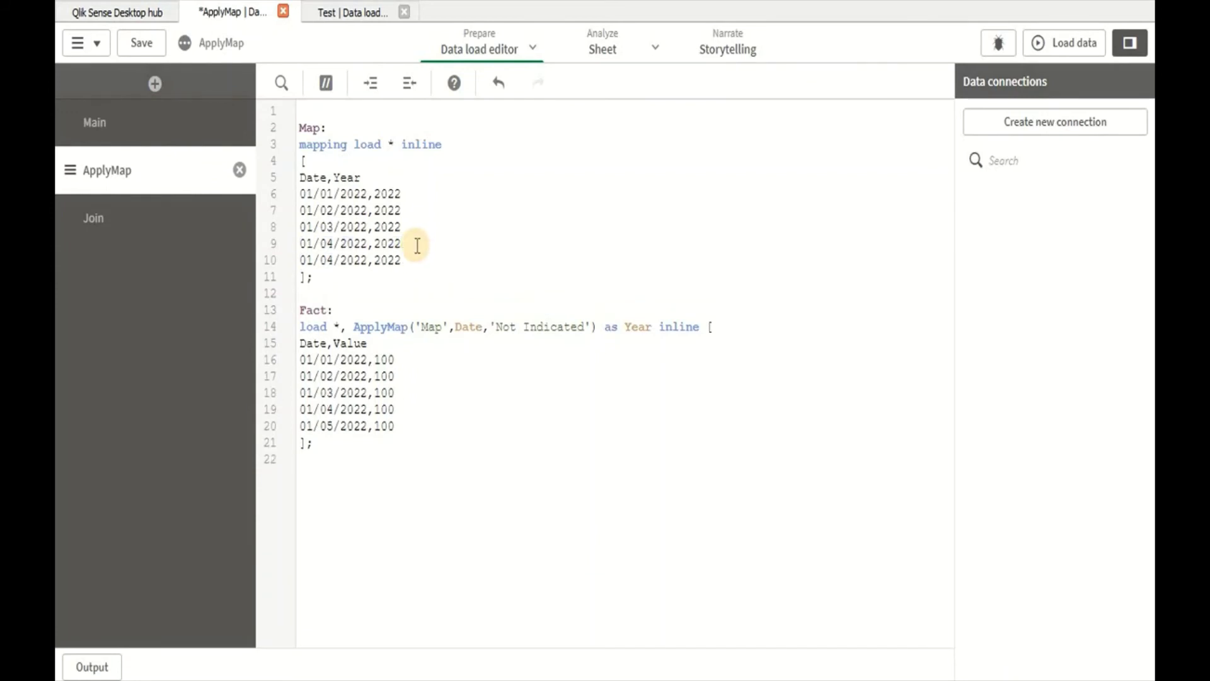
key("BackSpace")
type("1")
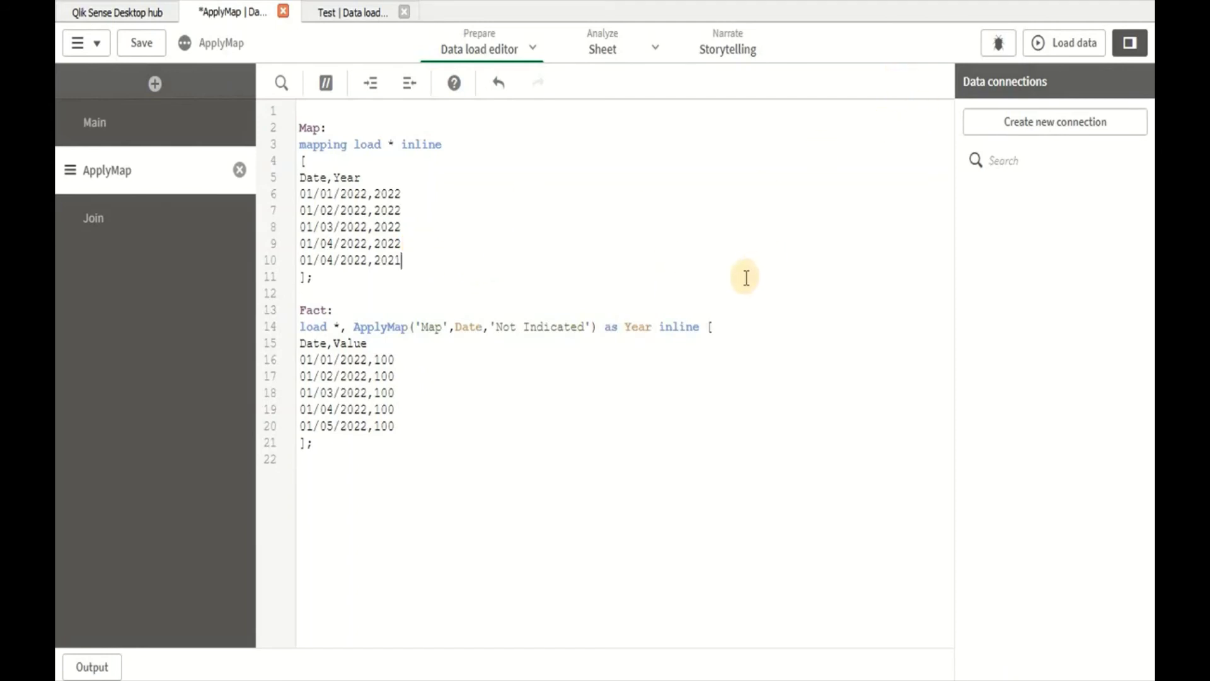
Step: Reload the data with only the ApplyMap section active and open the sheet to check the filtered table
left_click(1075, 42)
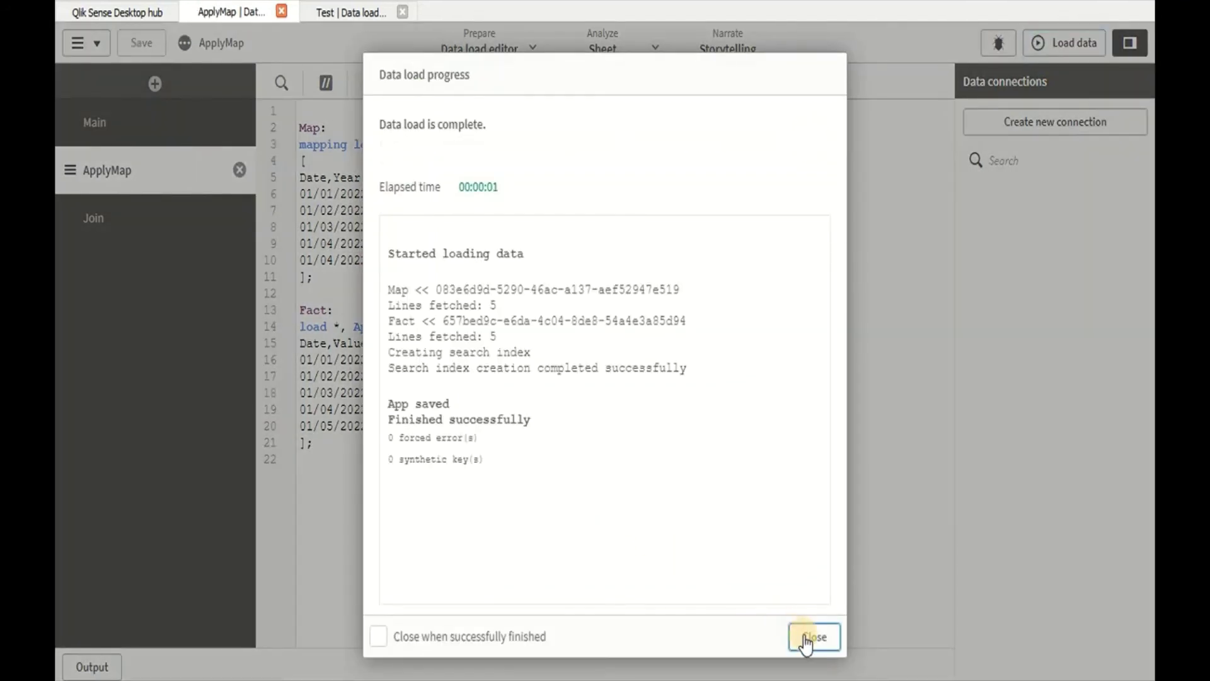
left_click(811, 637)
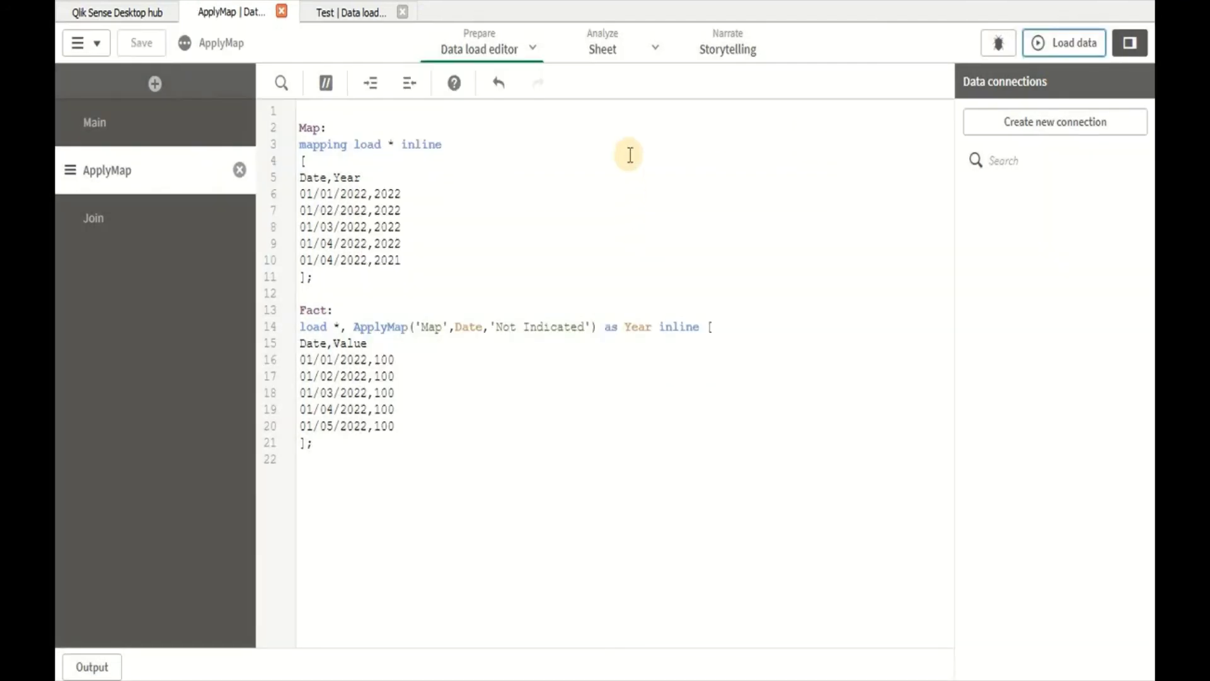
left_click(603, 54)
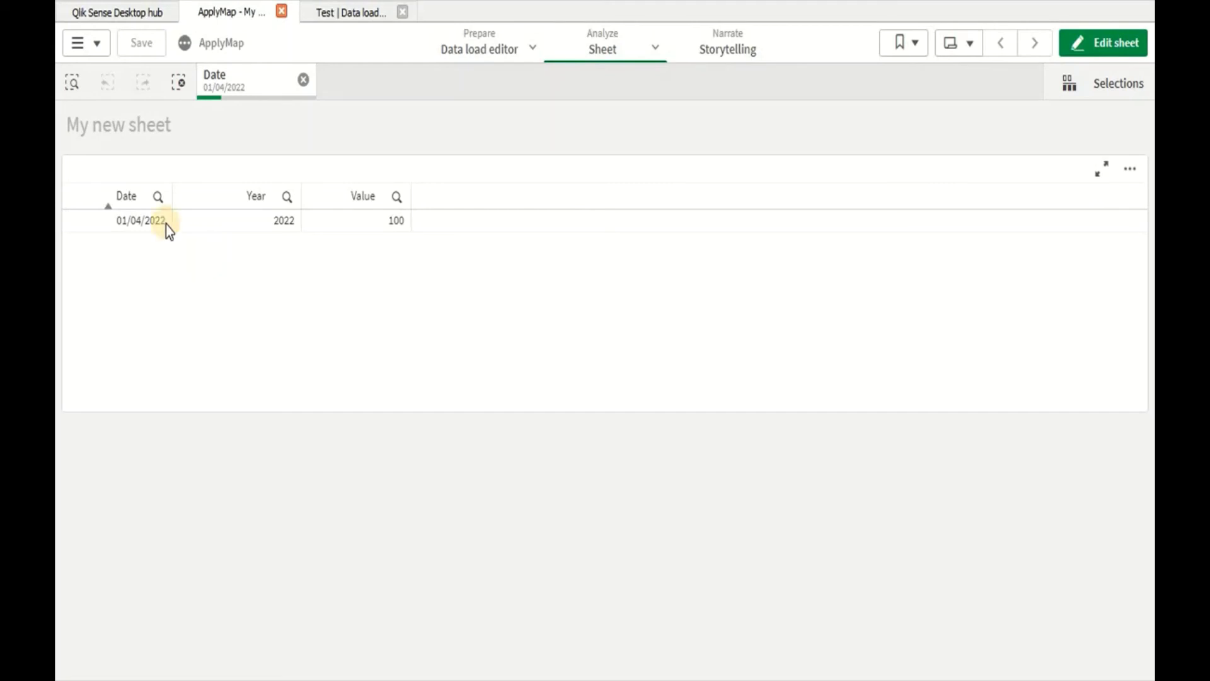
Step: Examine the two 01/04/2022 Map rows and the matching Fact row in the ApplyMap script, and compare them with the sheet's table
left_click(470, 51)
left_click_drag(422, 247, 305, 232)
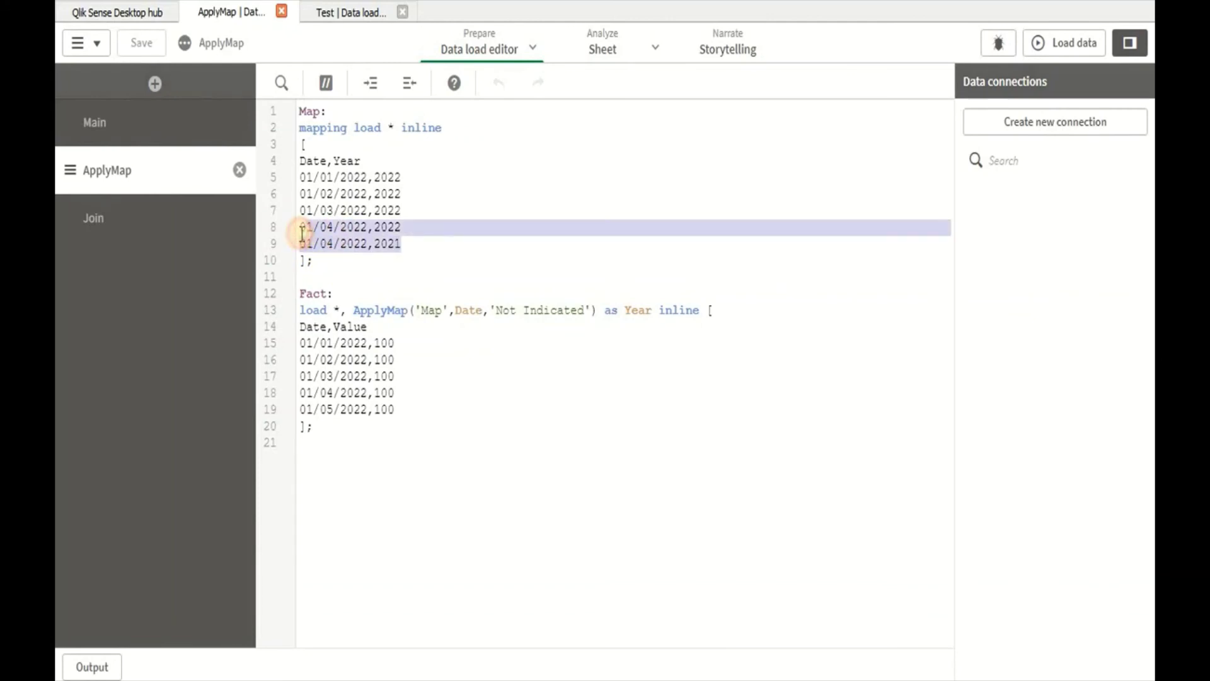
left_click(405, 256)
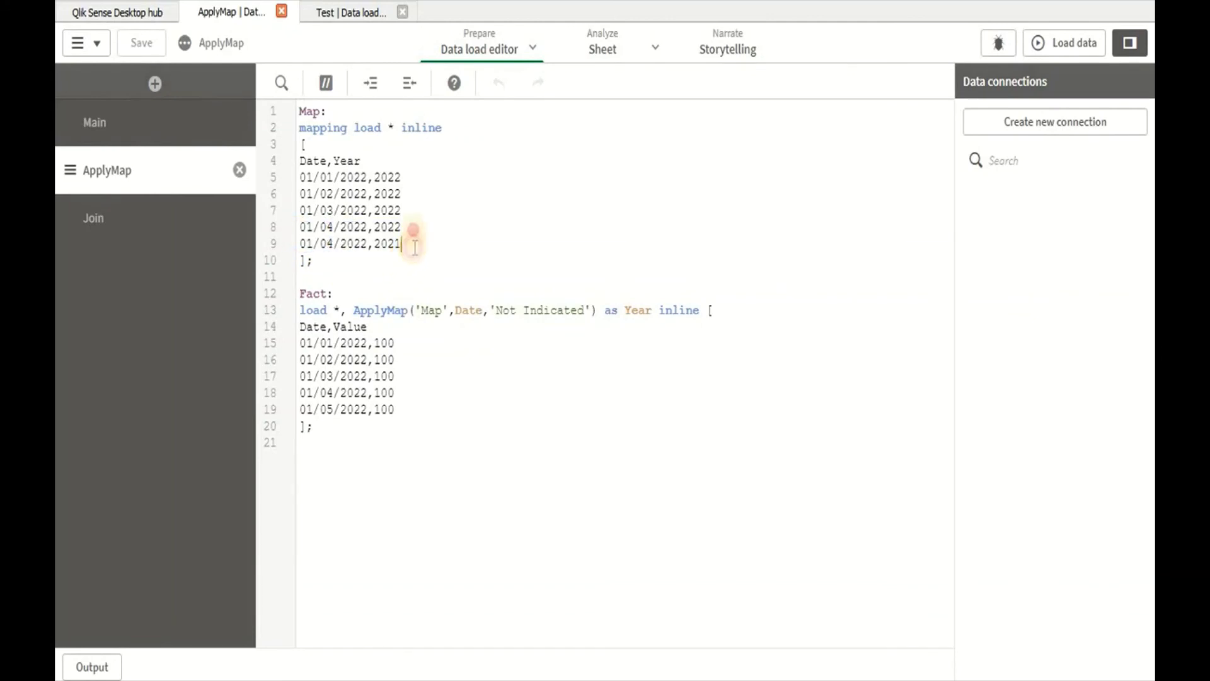
left_click_drag(402, 228, 300, 228)
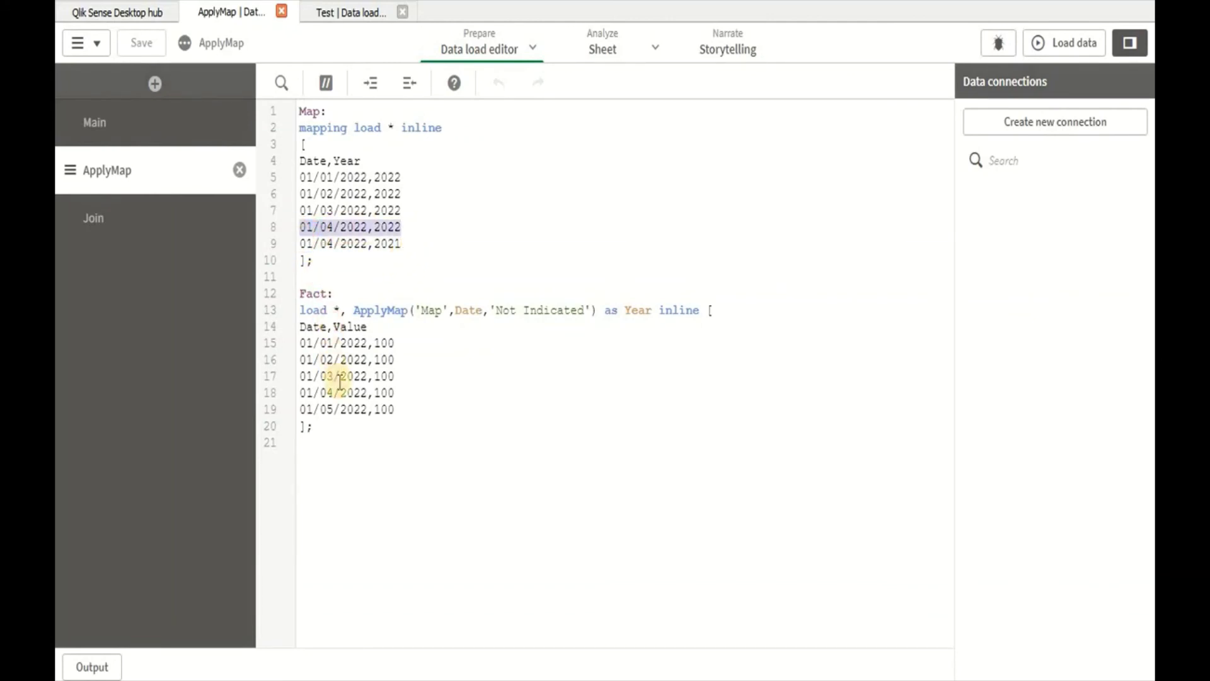
left_click(336, 243)
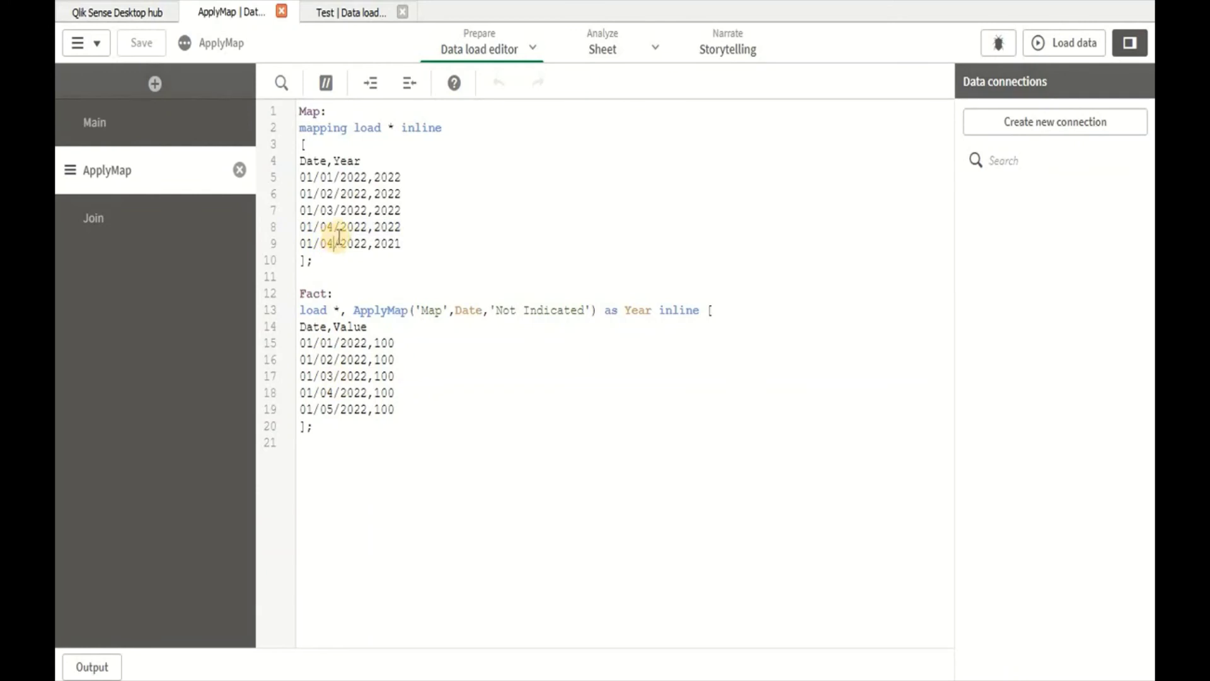
left_click_drag(405, 246, 300, 226)
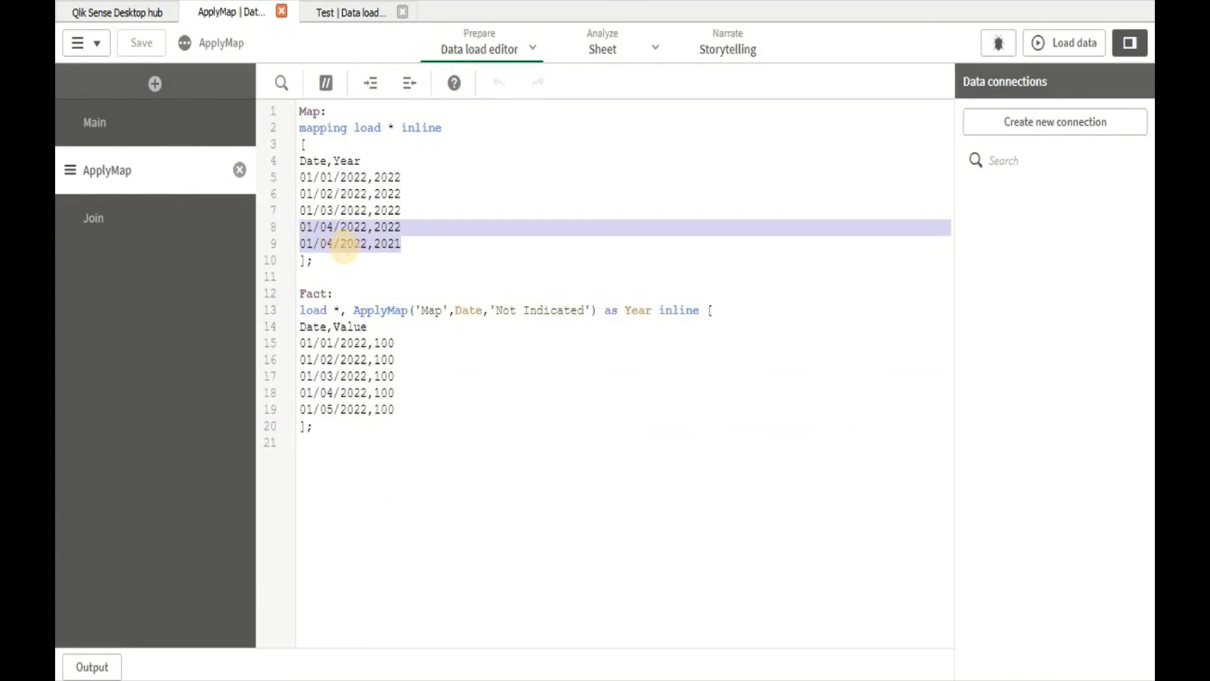
left_click(412, 247)
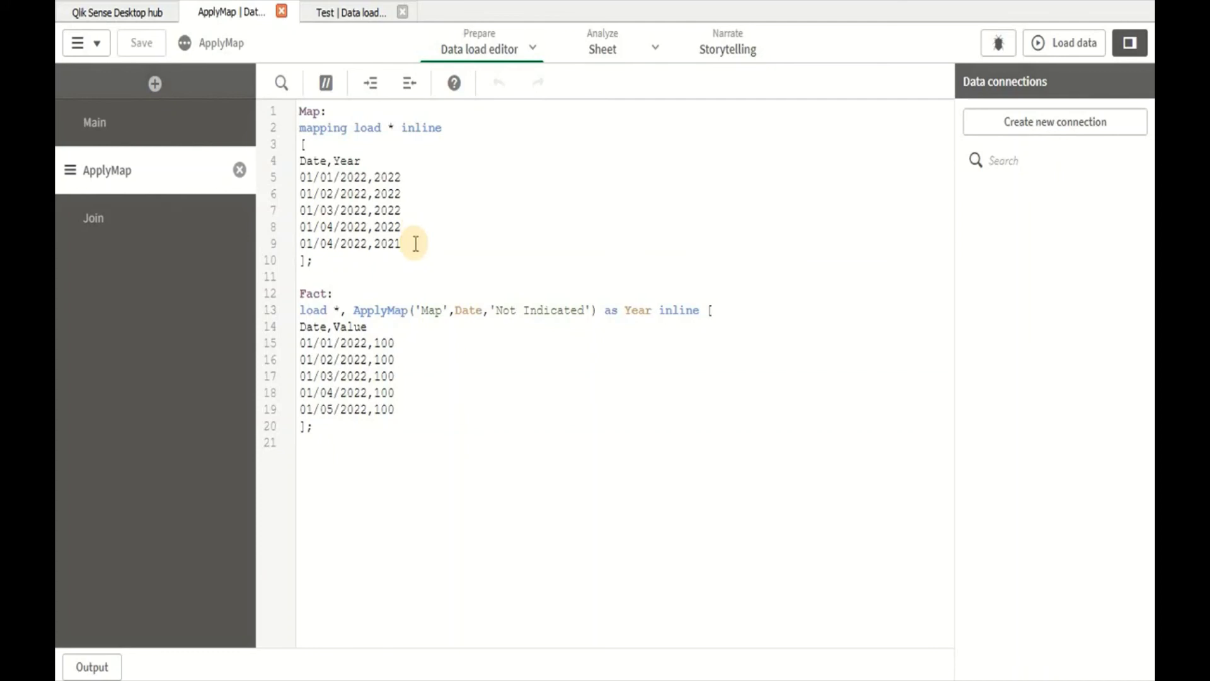
left_click_drag(407, 227, 300, 232)
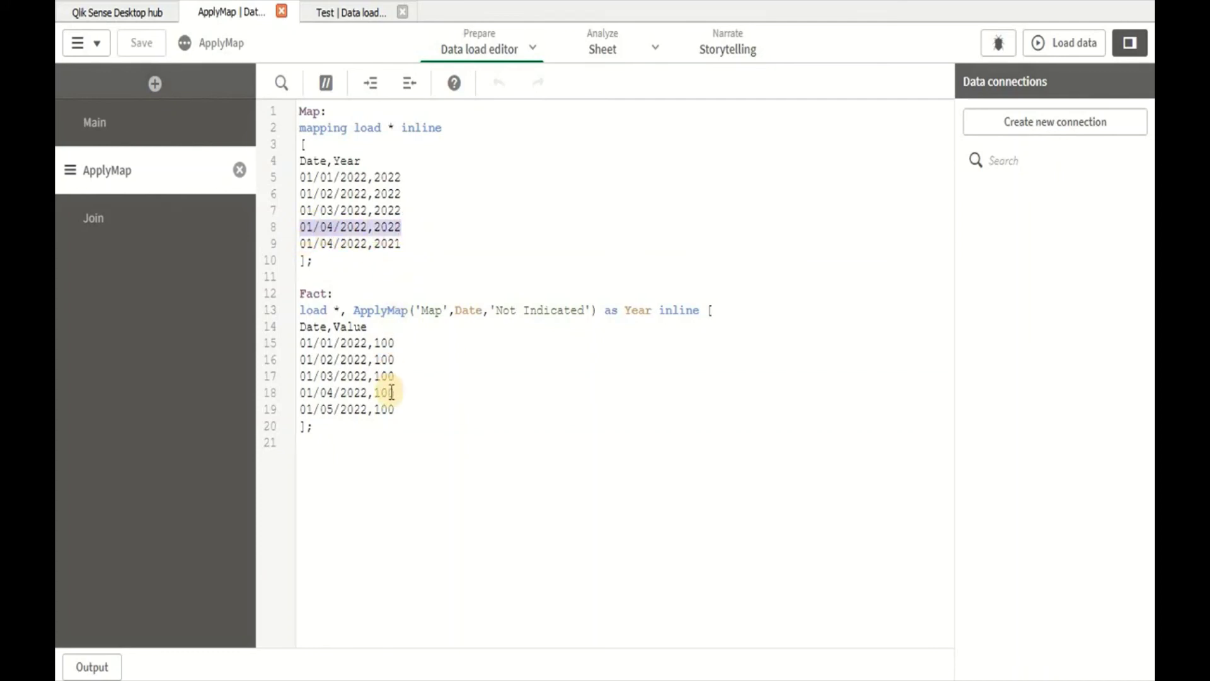
left_click_drag(395, 392, 300, 394)
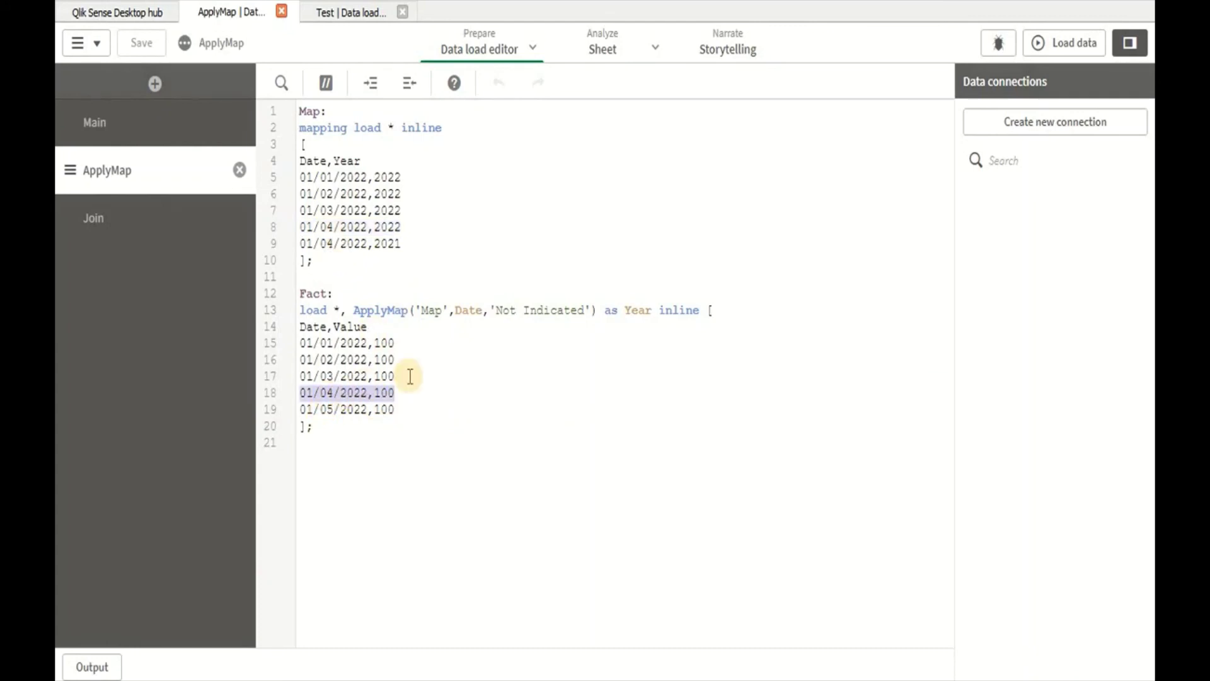
left_click_drag(414, 225, 299, 234)
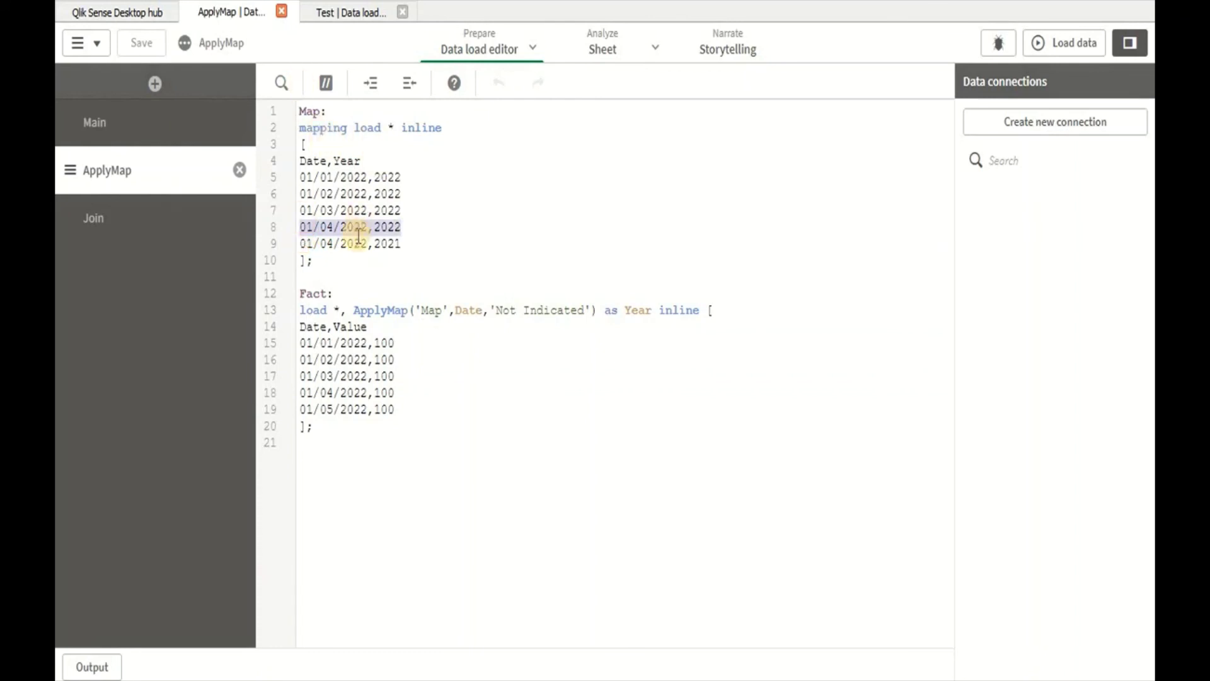
left_click(382, 227)
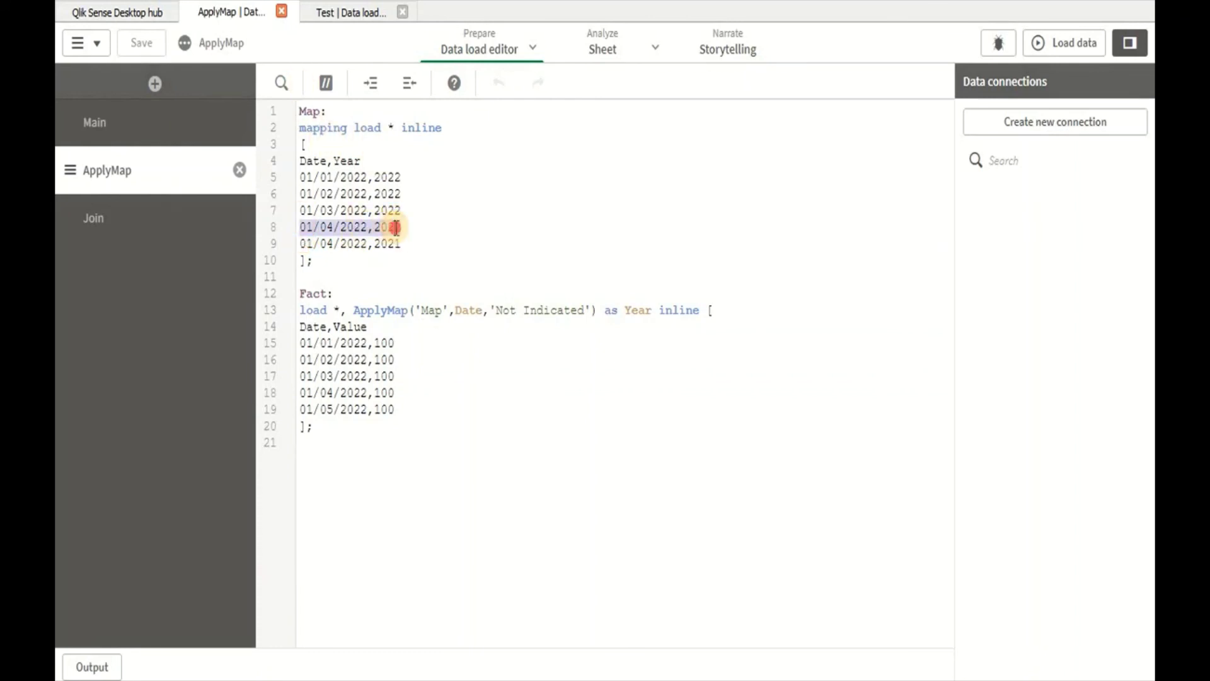
left_click(396, 227)
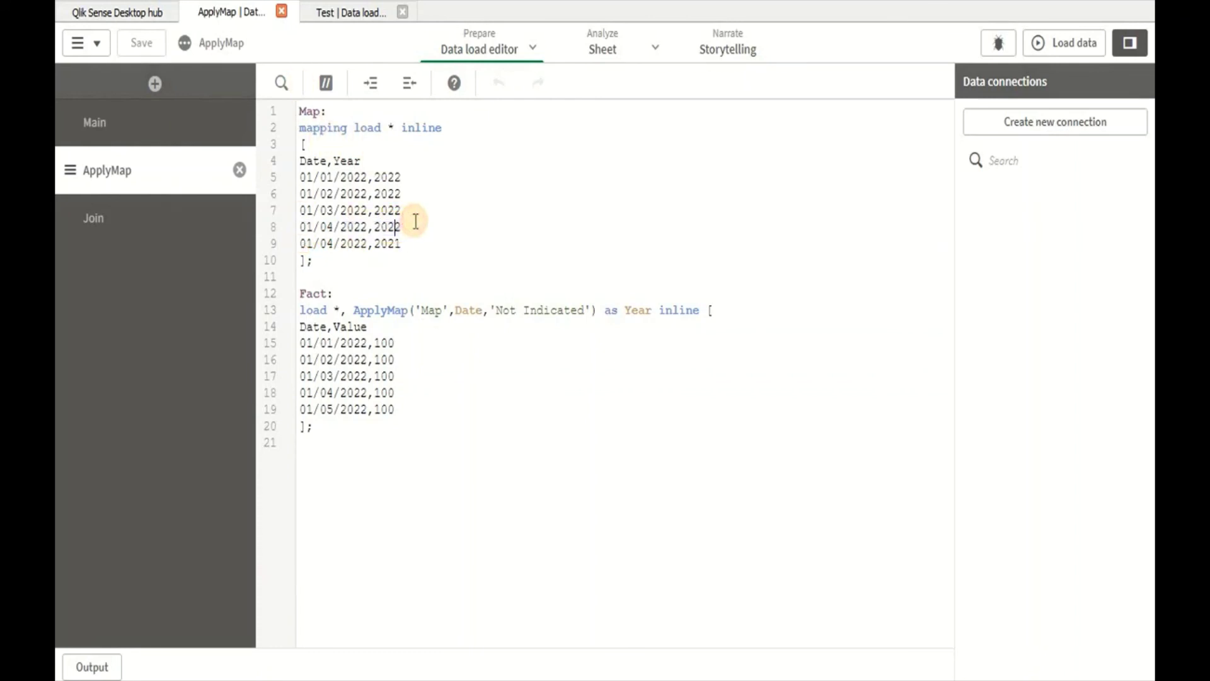
left_click(596, 54)
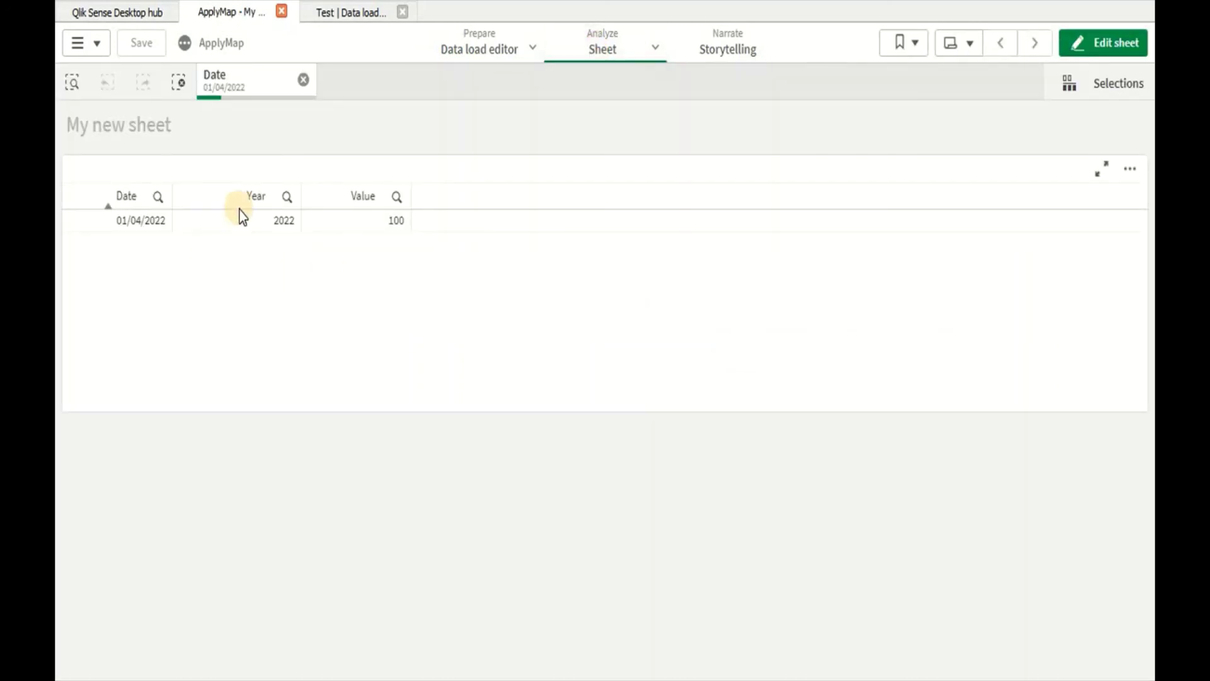